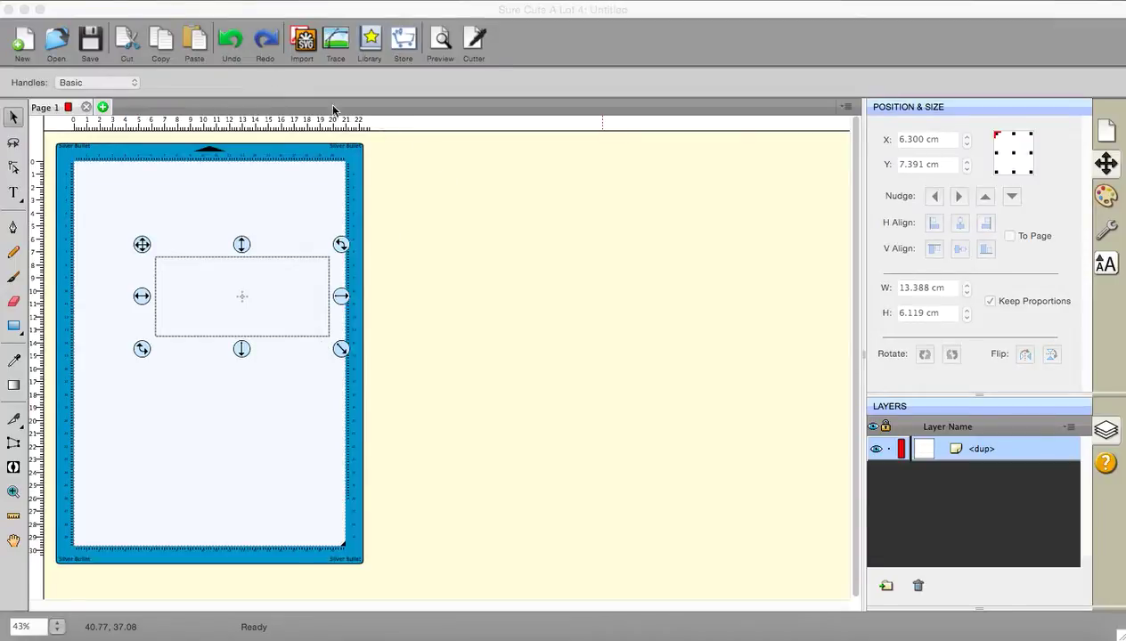
# Redo the filled rectangle and its outer offset outline, then deselect the frame
pyautogui.press('super+l')
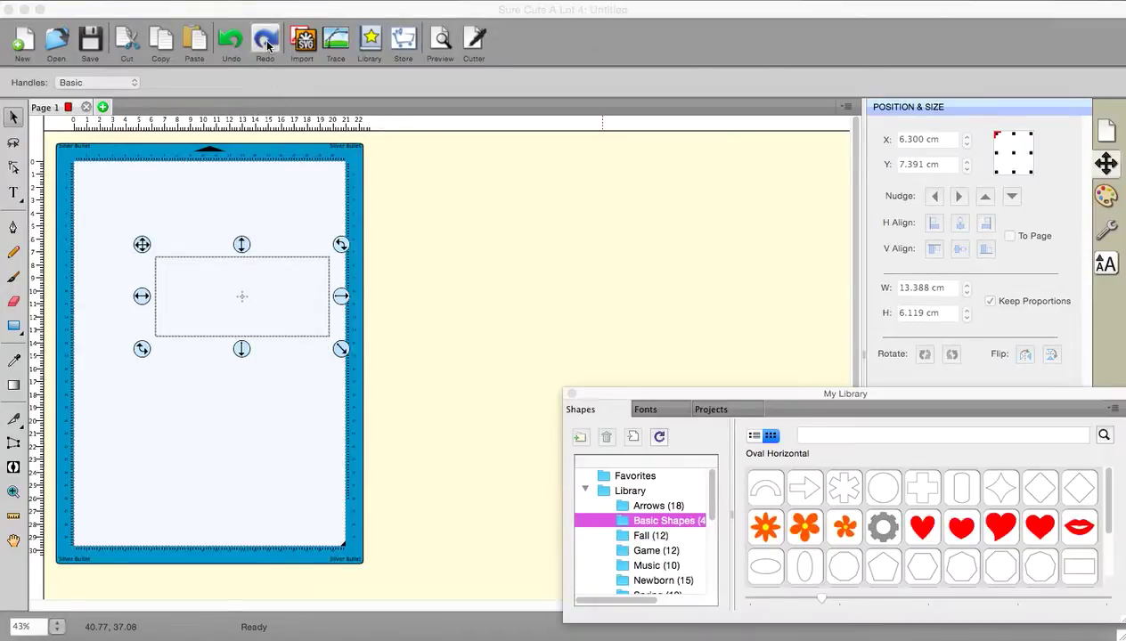
pyautogui.click(267, 44)
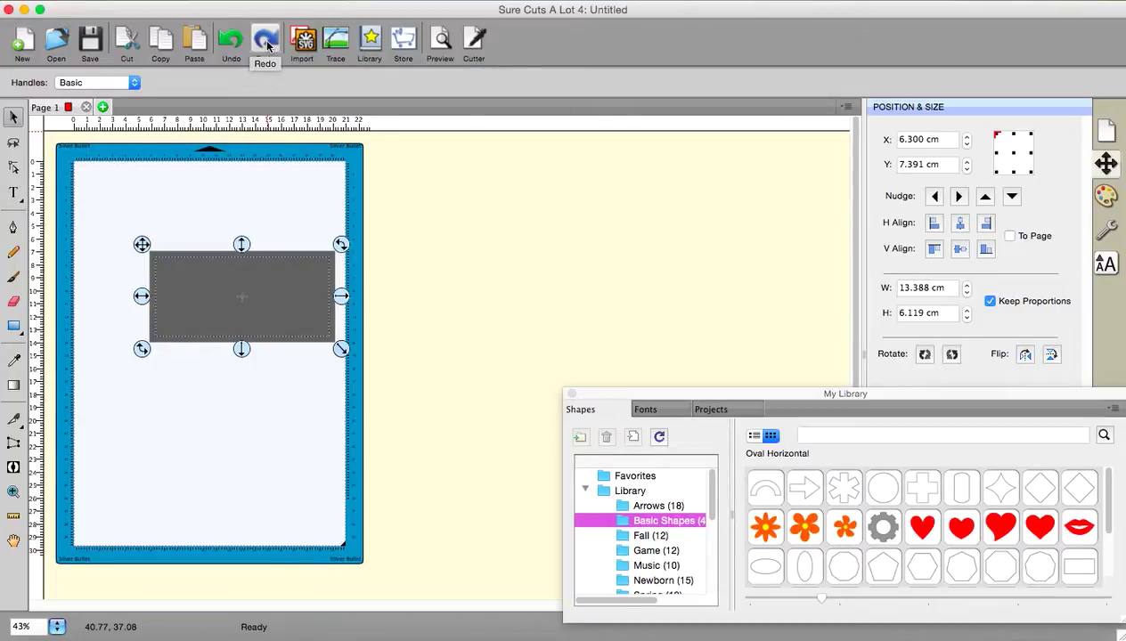
pyautogui.click(267, 43)
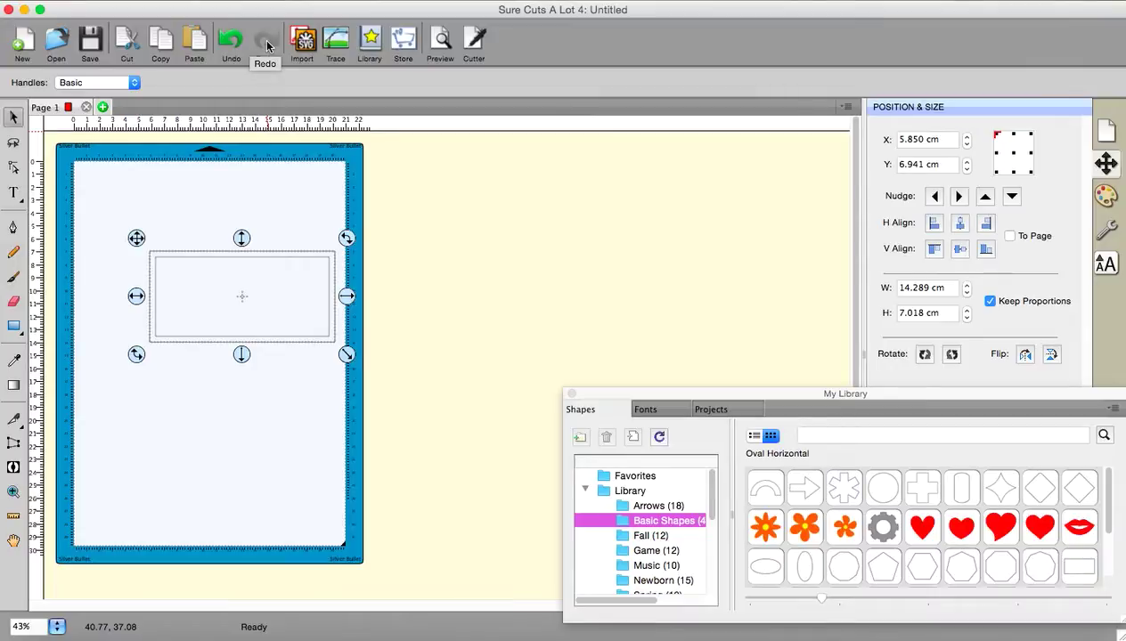
pyautogui.click(379, 258)
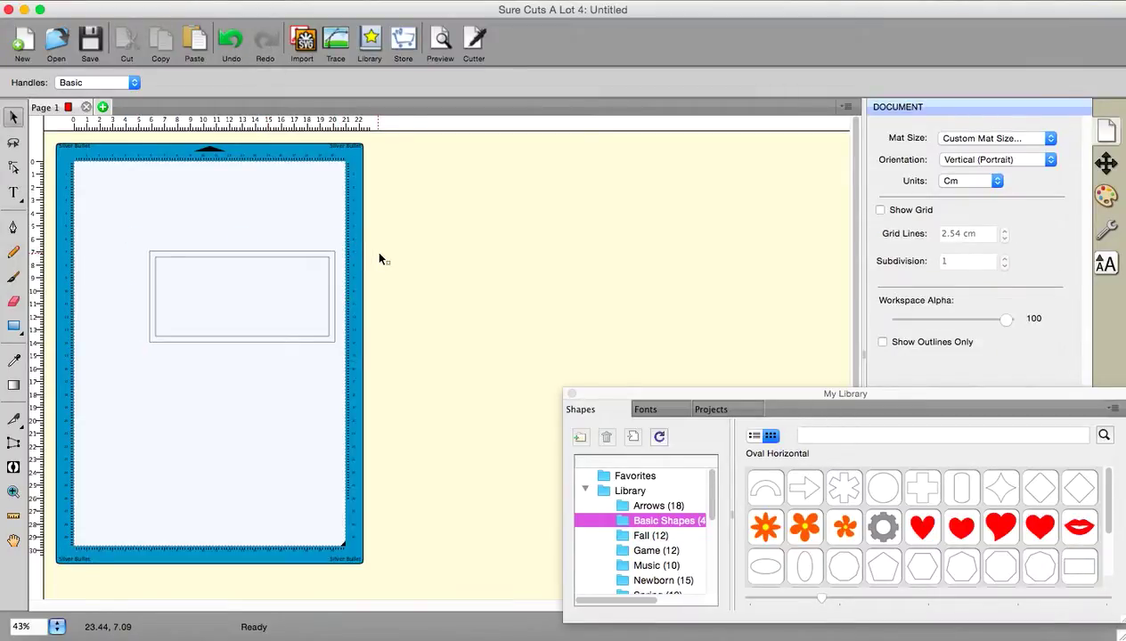
# Draw a narrow vertical bar down the left side of the frame
pyautogui.click(13, 326)
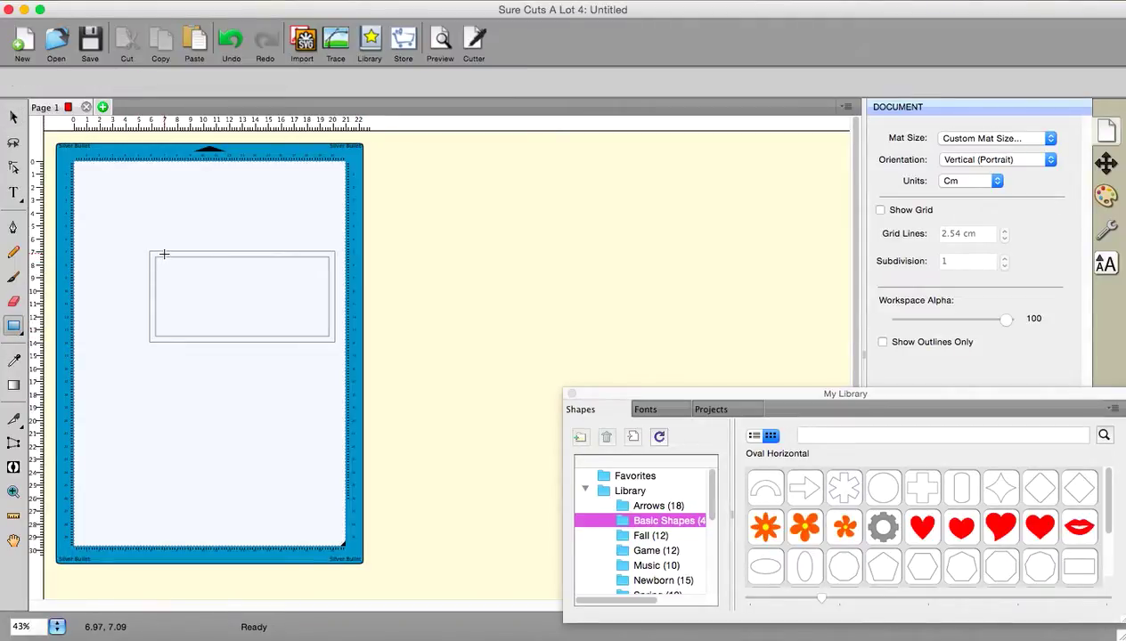
pyautogui.moveTo(164, 255); pyautogui.dragTo(169, 341)
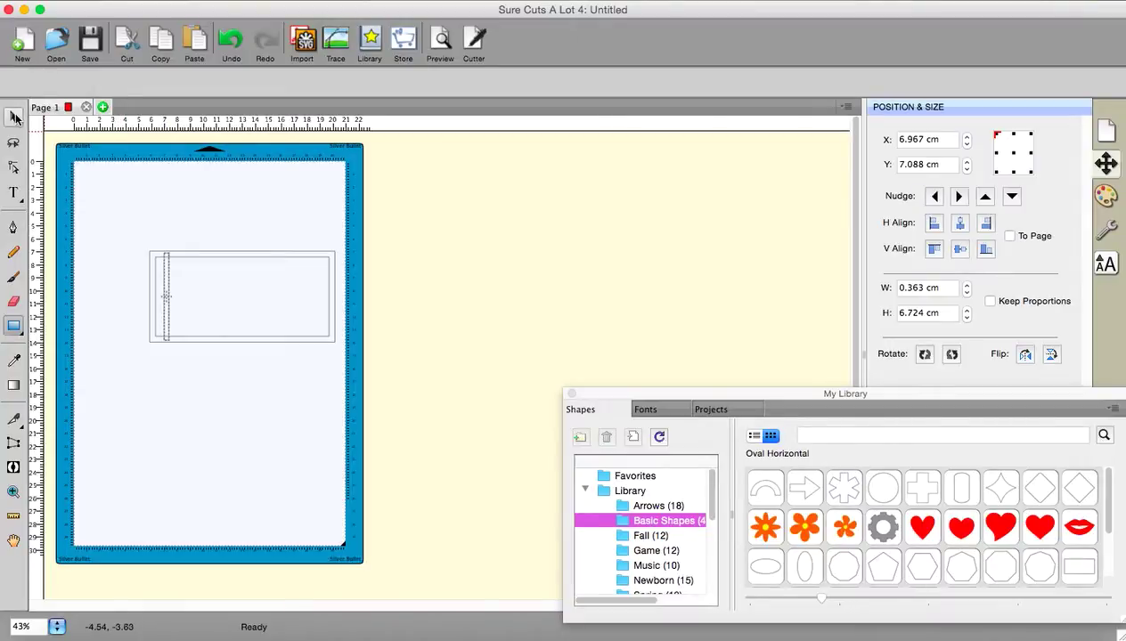
pyautogui.click(15, 116)
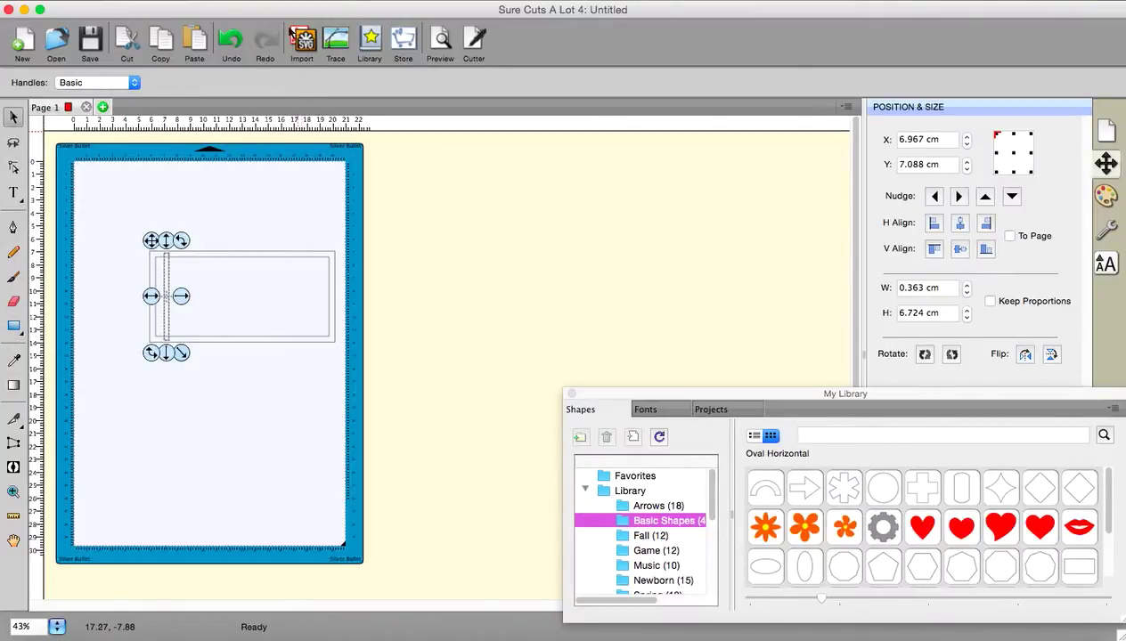
# Duplicate the bar into 7 columns, 1.51 cm horizontal and 0 cm vertical spacing
pyautogui.click(231, 0)
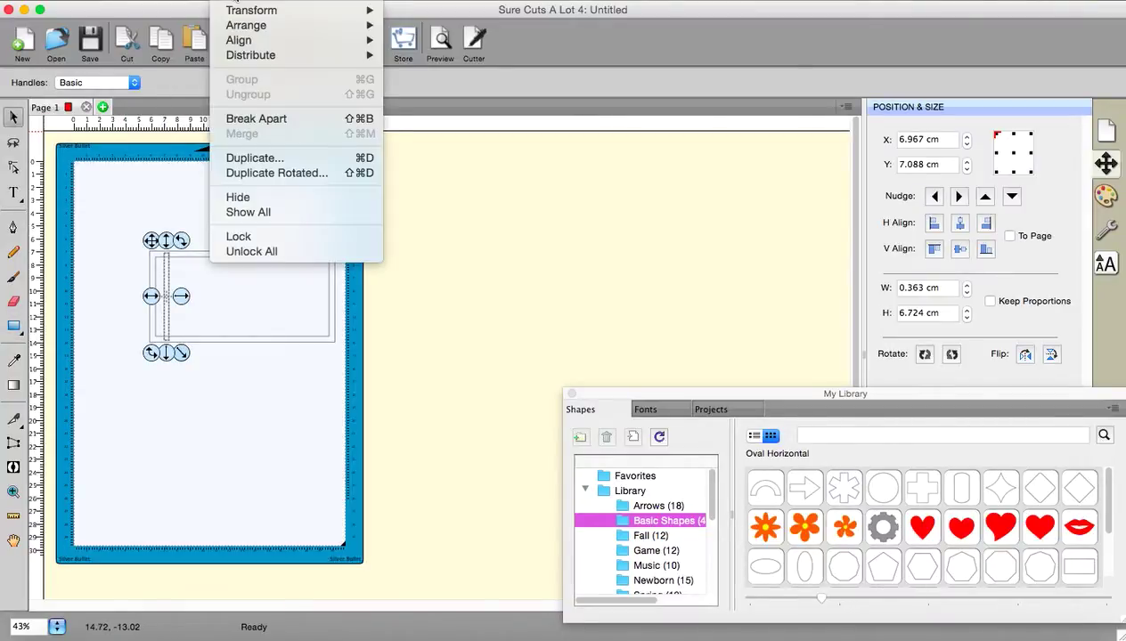
pyautogui.click(245, 157)
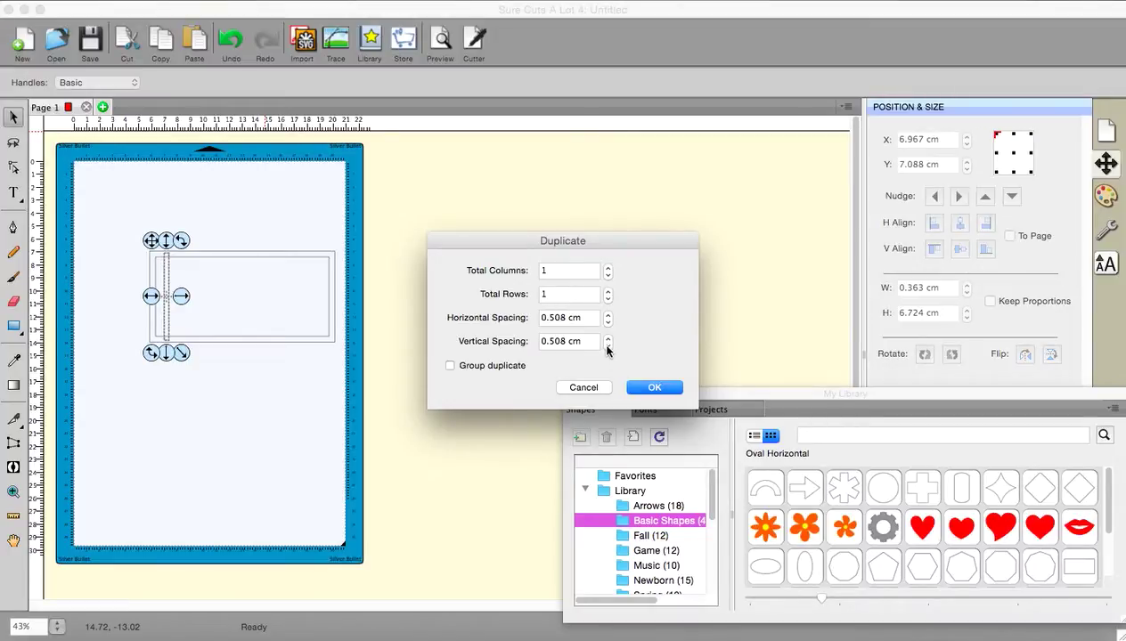
pyautogui.click(606, 350)
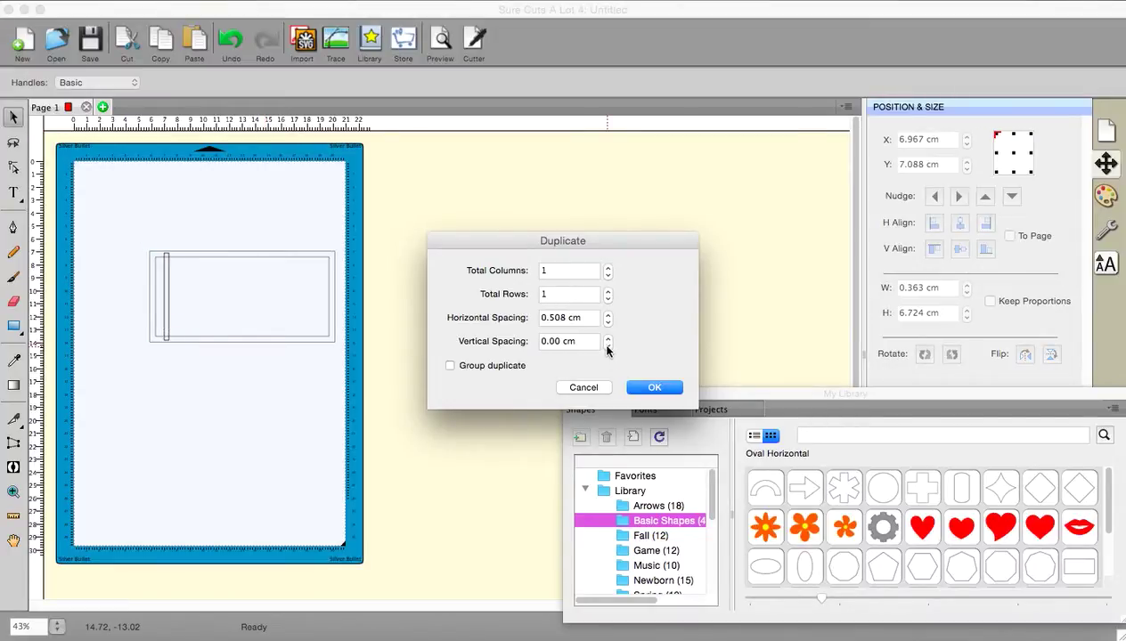
pyautogui.click(608, 268)
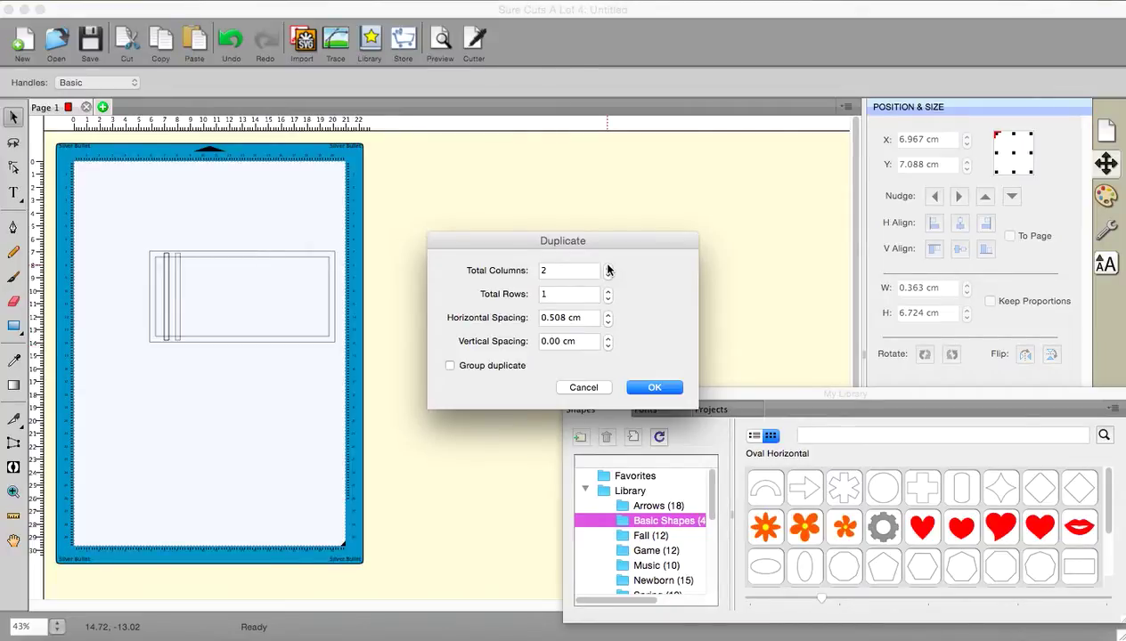
pyautogui.click(607, 316)
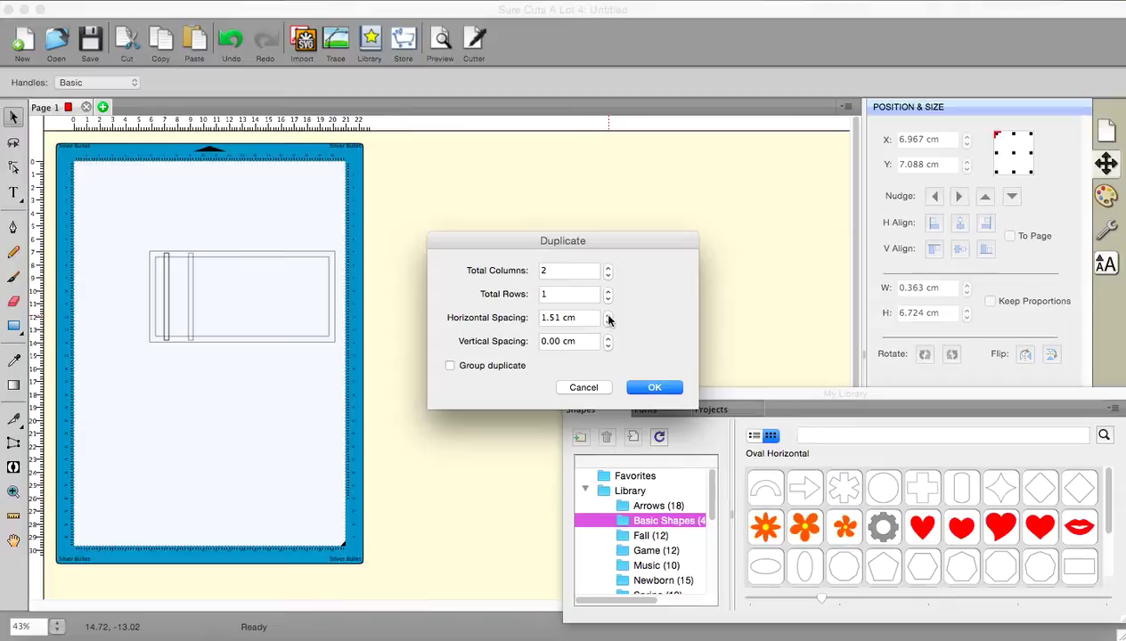
pyautogui.click(607, 269)
pyautogui.click(608, 269)
pyautogui.click(608, 269)
pyautogui.click(608, 269)
pyautogui.click(608, 269)
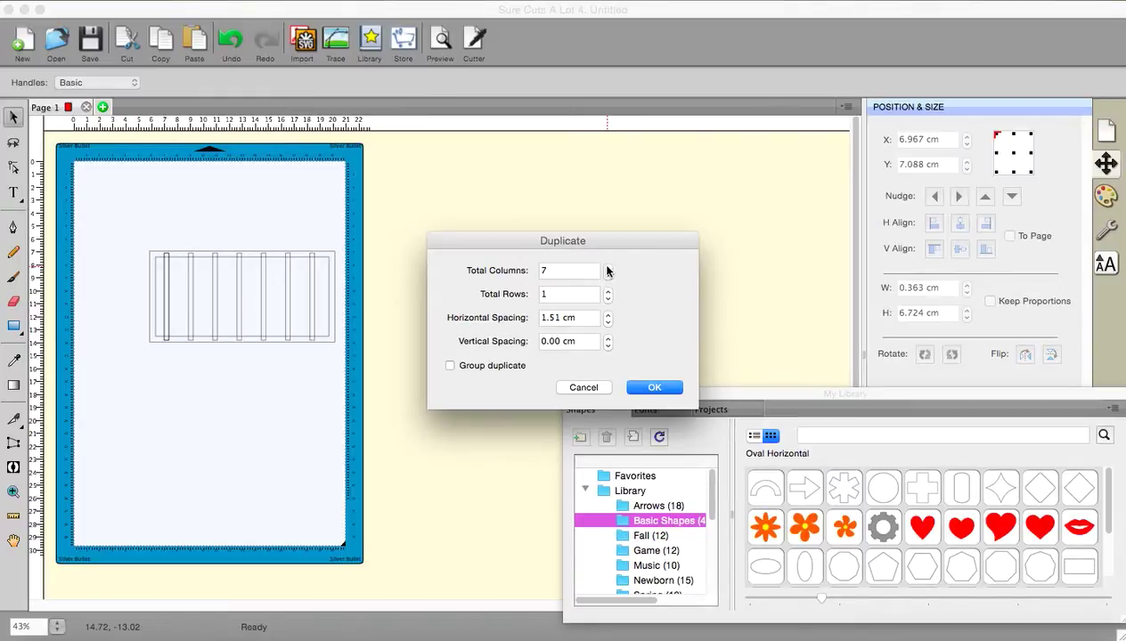
pyautogui.click(653, 388)
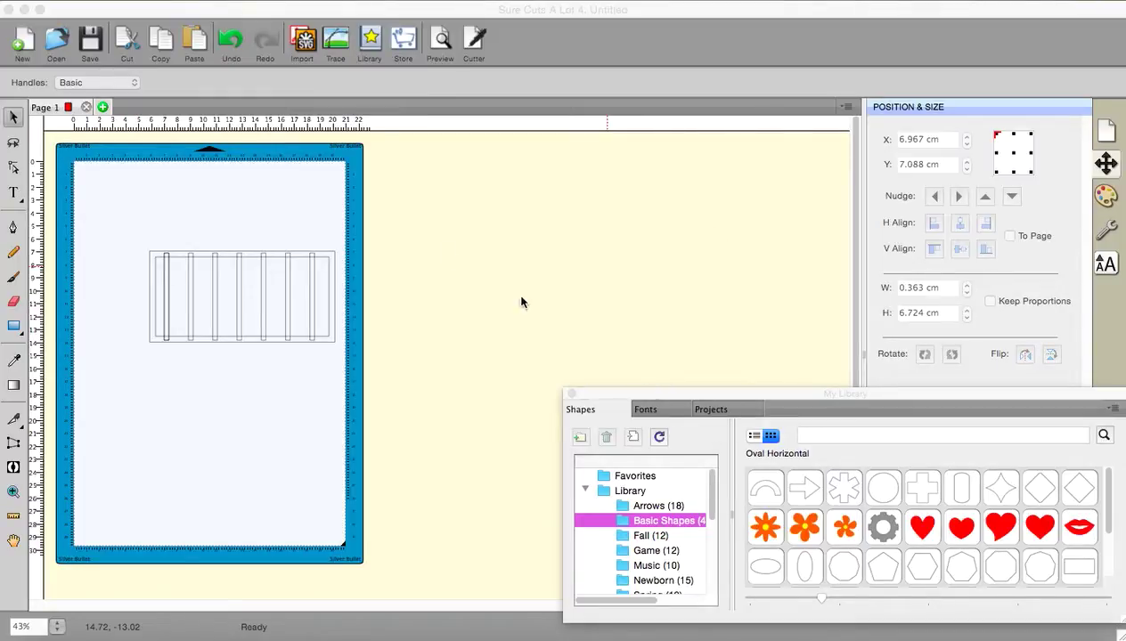
# Select the frame and all seven bars and weld them with Path > Union
pyautogui.moveTo(118, 230); pyautogui.dragTo(370, 383)
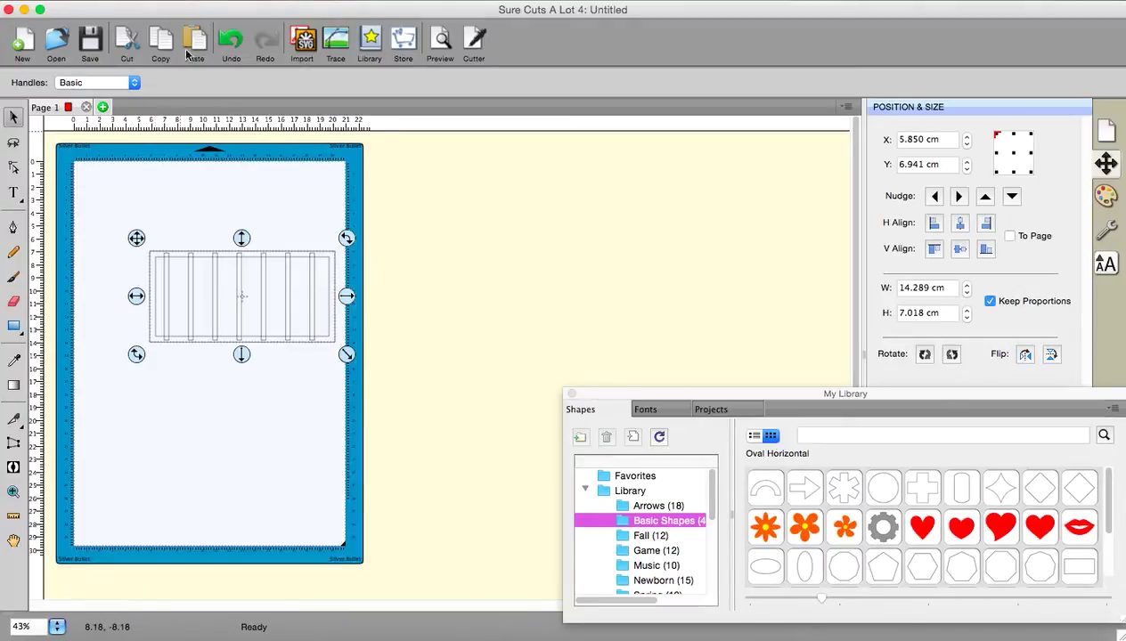
pyautogui.click(279, 2)
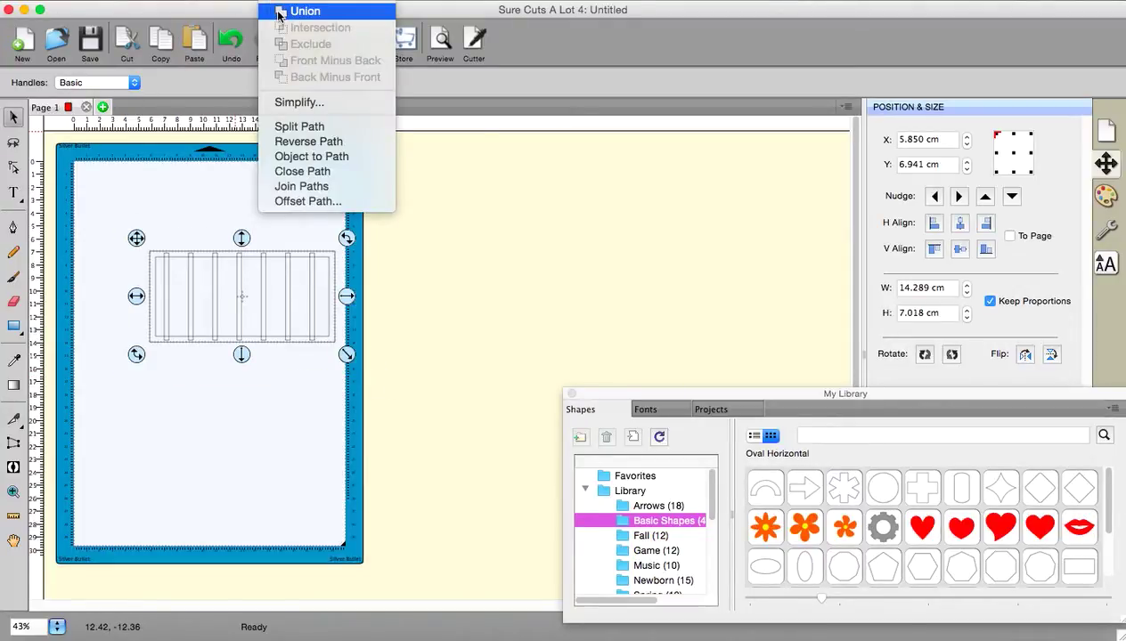
pyautogui.click(279, 13)
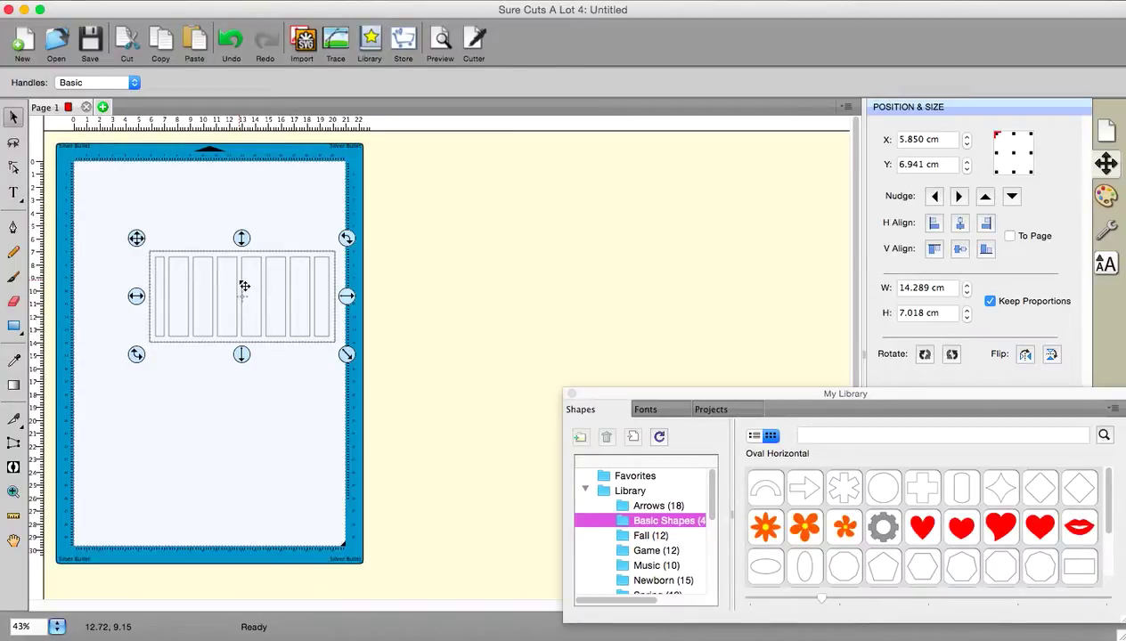
pyautogui.click(407, 1)
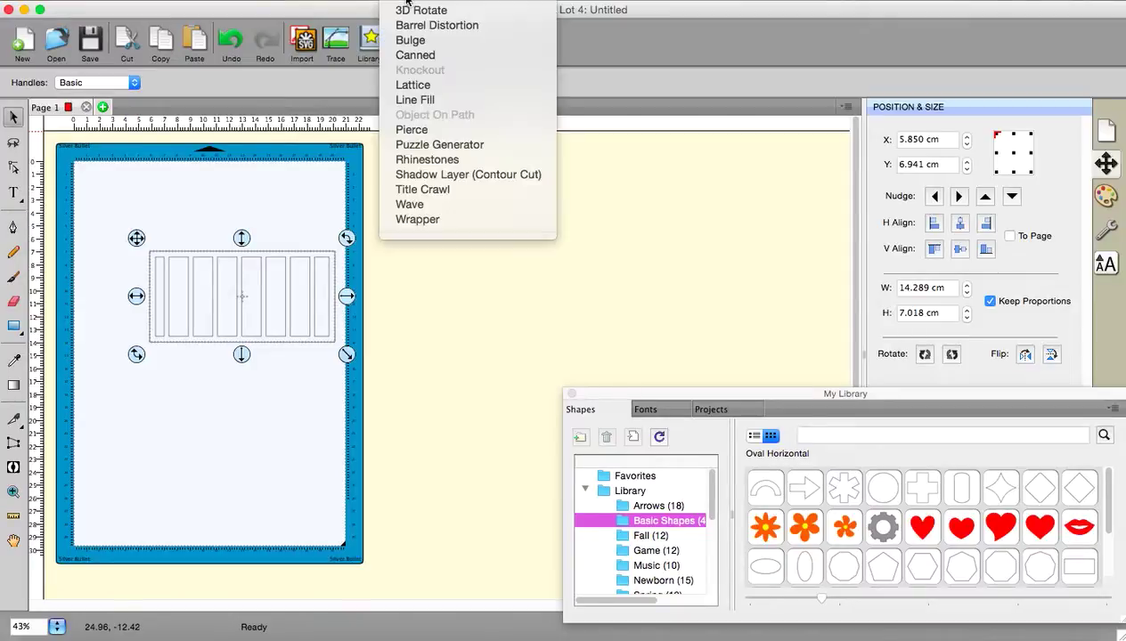
# Apply the Wrapper effect with slant height 3.96 cm, bottom diameter 0.81 cm, no template
pyautogui.click(430, 223)
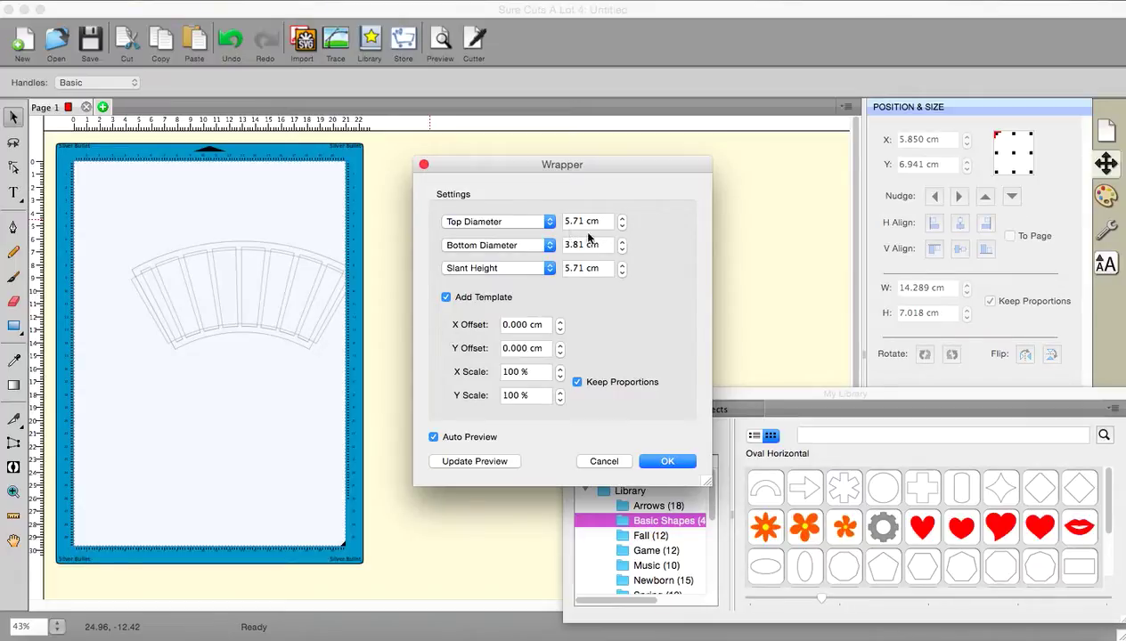
pyautogui.click(621, 272)
pyautogui.click(621, 273)
pyautogui.click(622, 273)
pyautogui.click(622, 273)
pyautogui.click(622, 273)
pyautogui.click(622, 272)
pyautogui.click(621, 273)
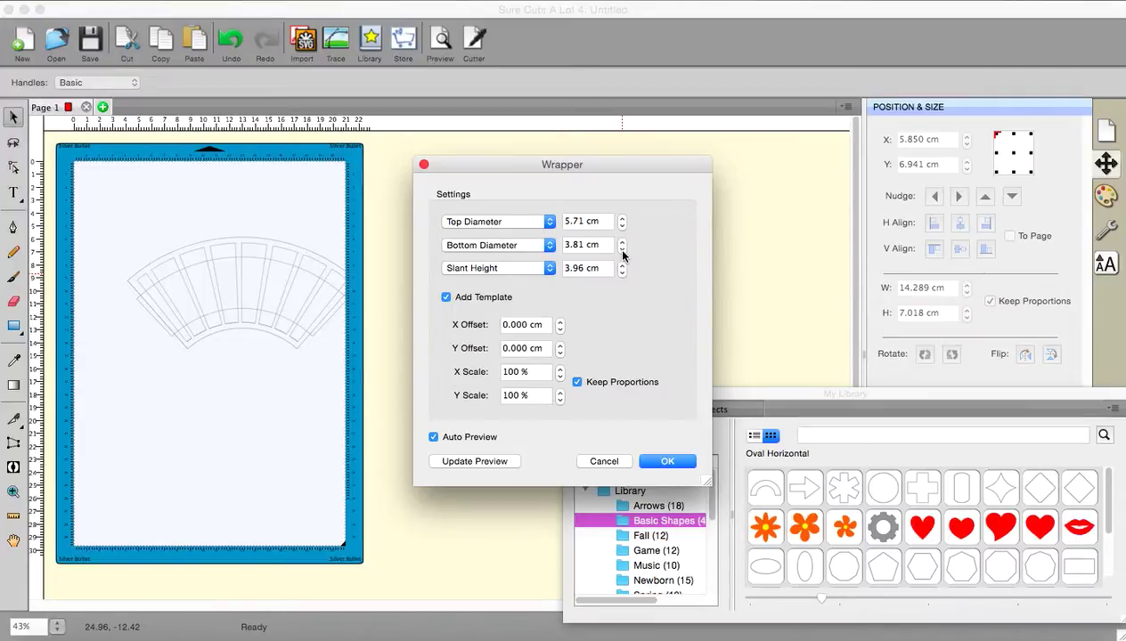
pyautogui.click(622, 251)
pyautogui.click(621, 251)
pyautogui.click(621, 250)
pyautogui.click(622, 253)
pyautogui.click(622, 252)
pyautogui.click(622, 253)
pyautogui.click(621, 252)
pyautogui.click(622, 252)
pyautogui.click(621, 252)
pyautogui.click(622, 252)
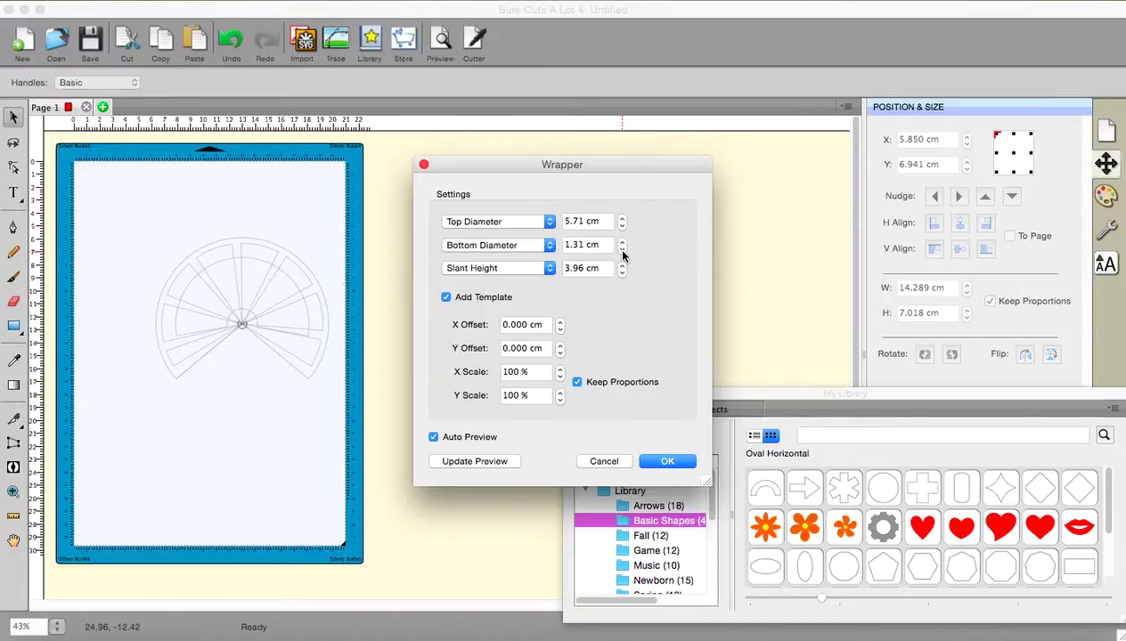
pyautogui.click(622, 252)
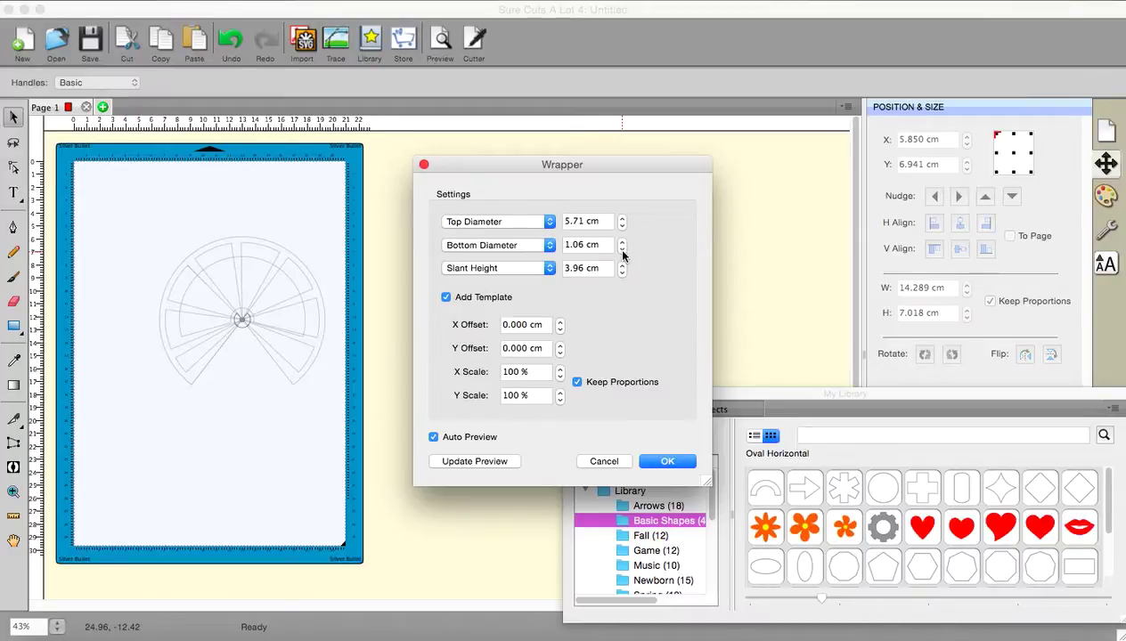
pyautogui.click(621, 252)
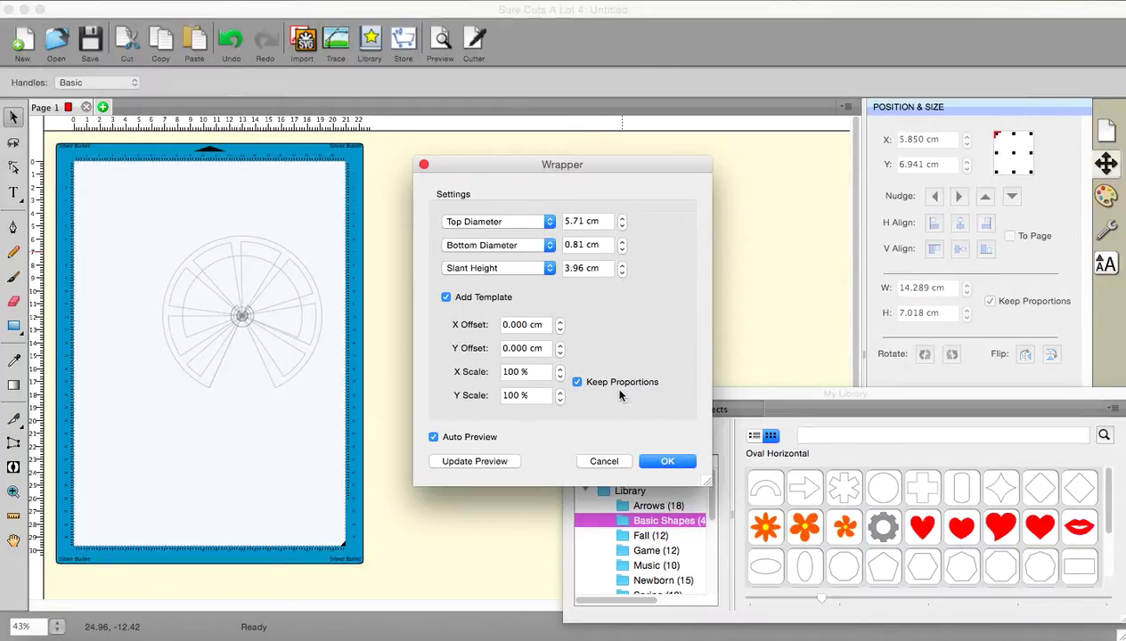
pyautogui.click(445, 297)
pyautogui.click(668, 462)
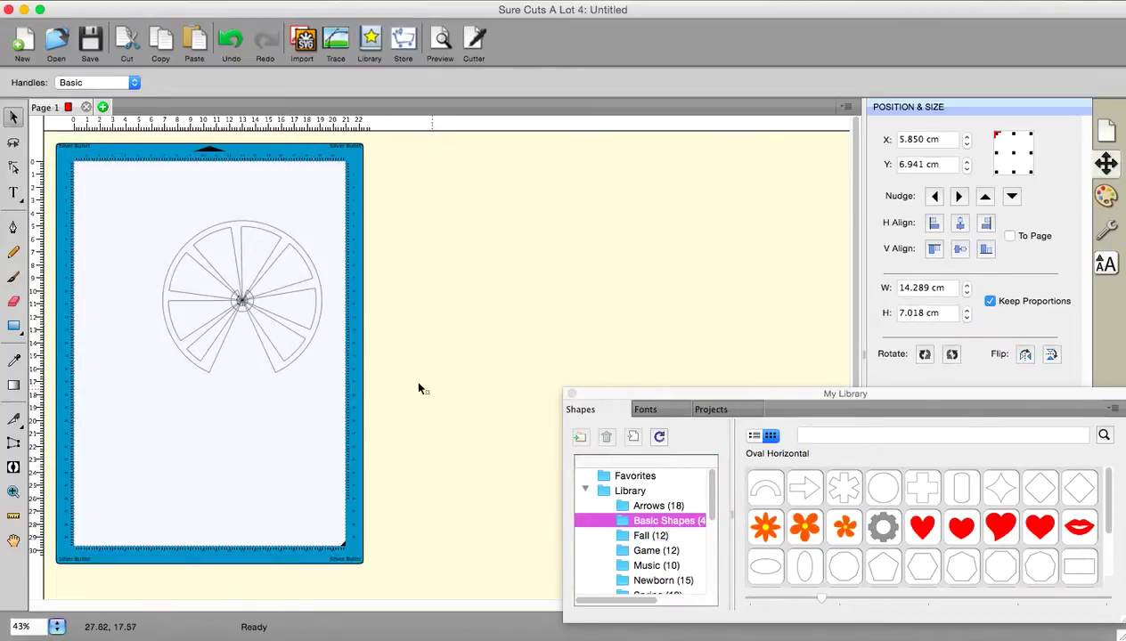
# Move the wheel-shaped result off the mat and delete it
pyautogui.click(318, 322)
pyautogui.moveTo(318, 321); pyautogui.dragTo(628, 282)
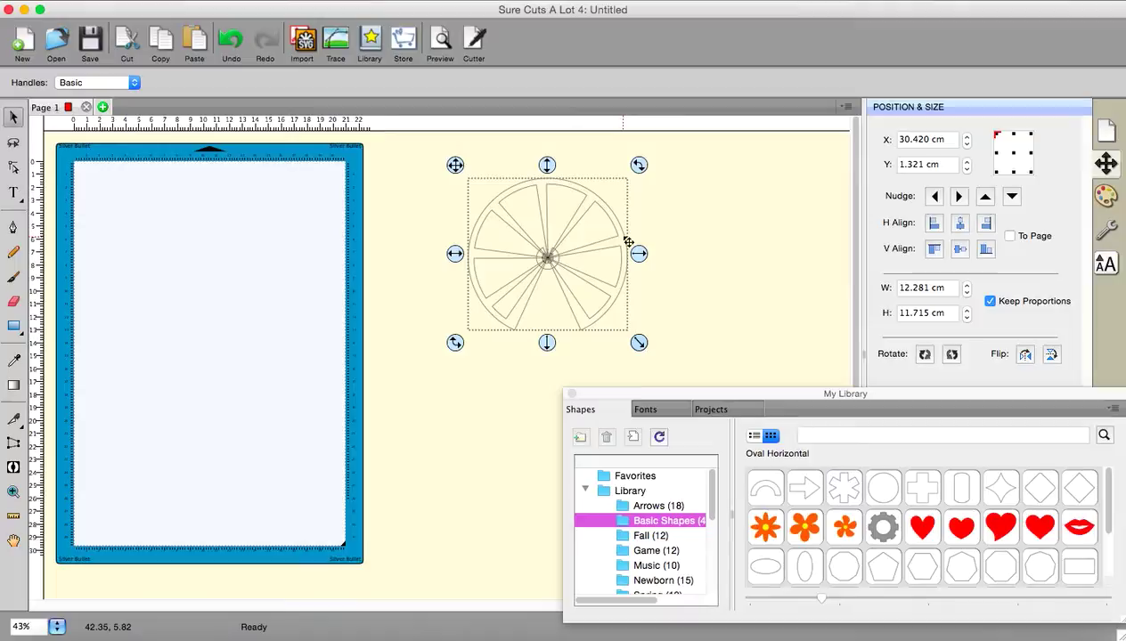
pyautogui.press('Delete')
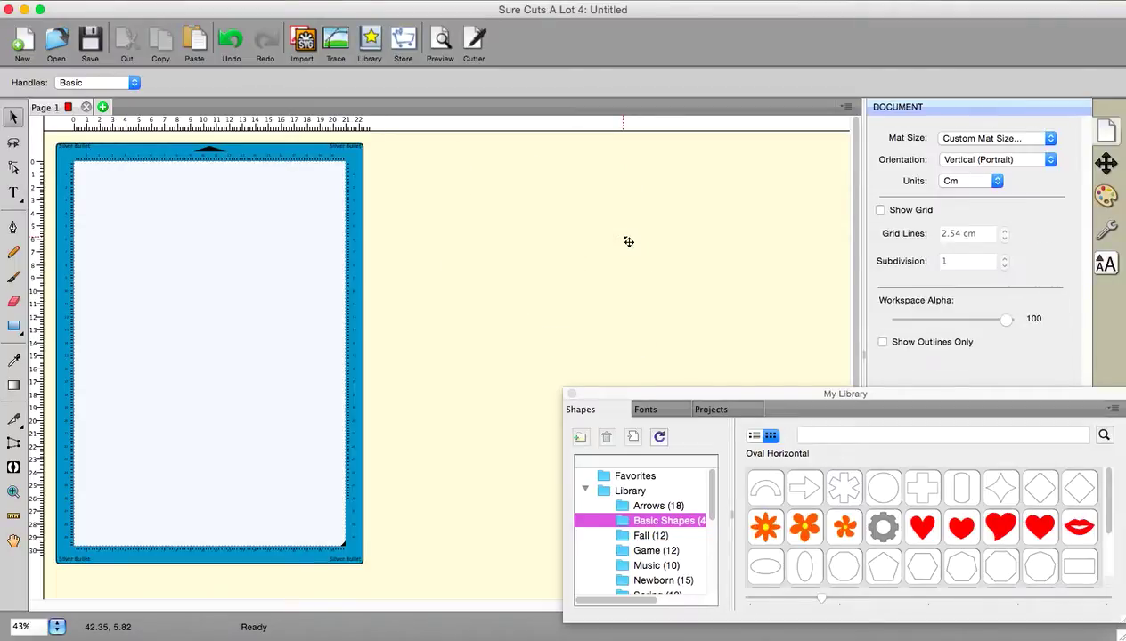
# Draw a wide 17.265 × 7.027 cm rectangle near the mat's top and duplicate it into a second row
pyautogui.click(16, 327)
pyautogui.moveTo(107, 211); pyautogui.dragTo(332, 303)
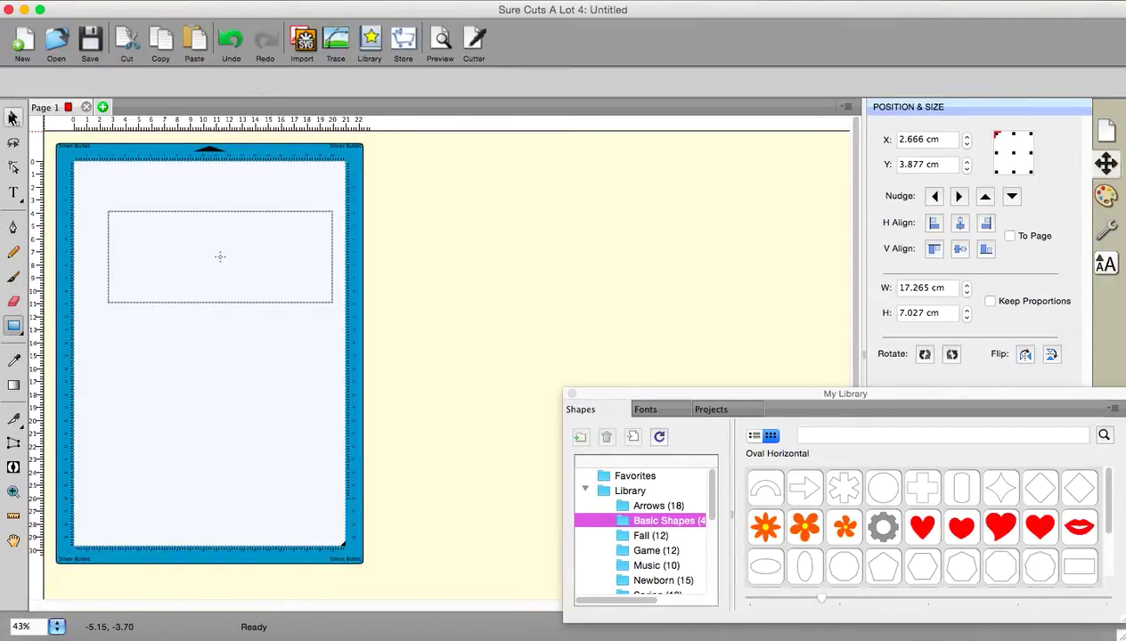
pyautogui.click(12, 117)
pyautogui.click(234, 2)
pyautogui.click(233, 158)
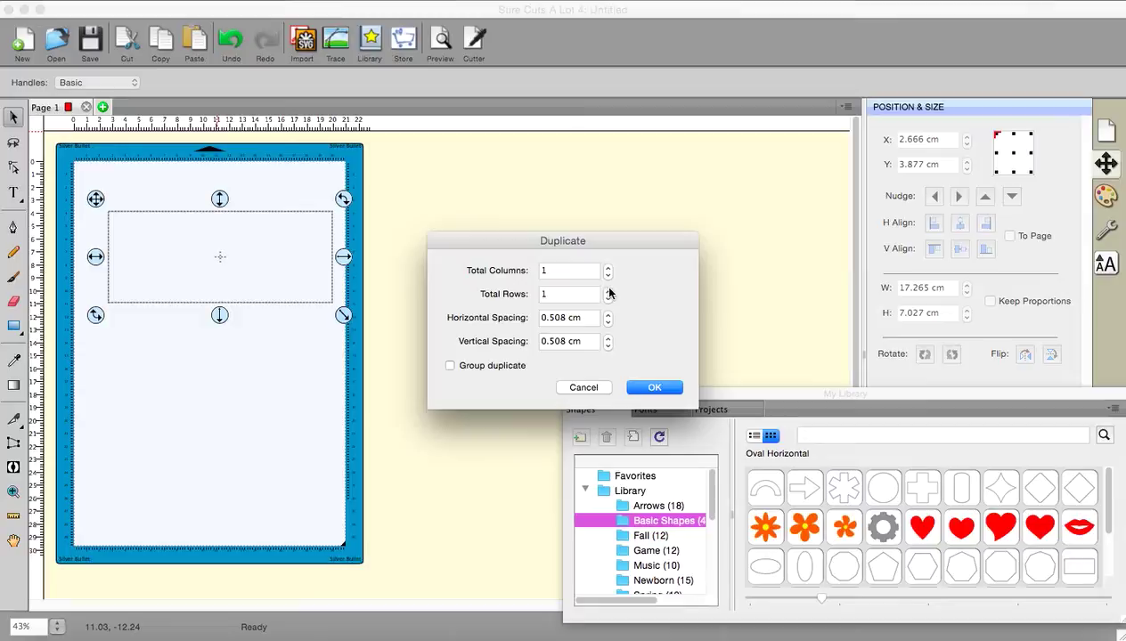
pyautogui.click(608, 292)
pyautogui.click(649, 388)
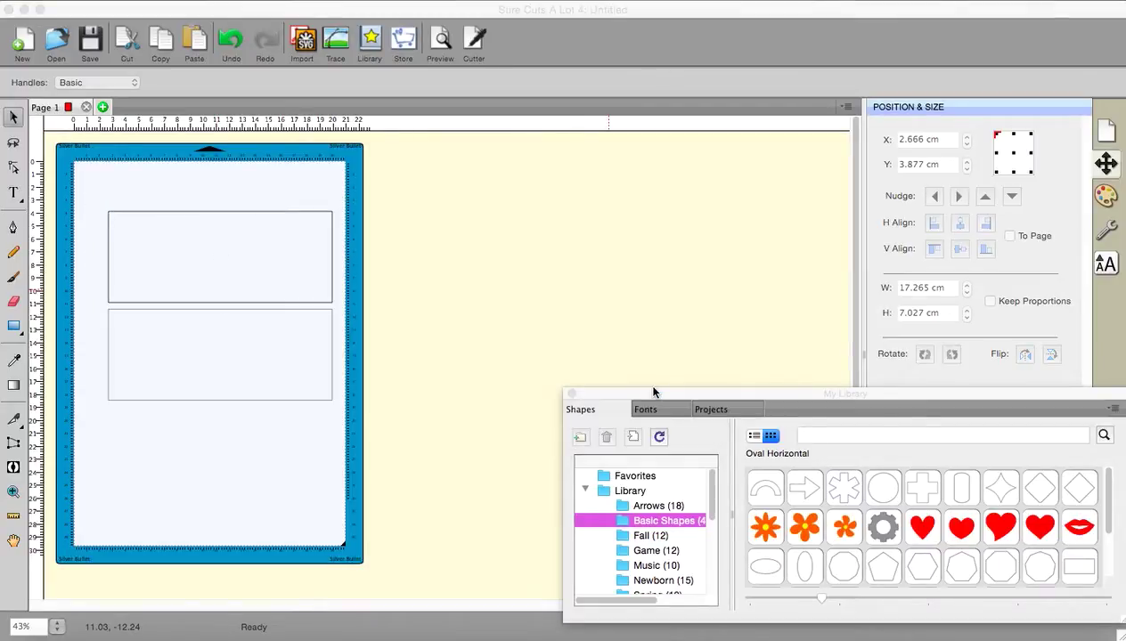
# Move the copy lower on the mat and select the upper rectangle
pyautogui.click(334, 378)
pyautogui.moveTo(334, 378); pyautogui.dragTo(337, 542)
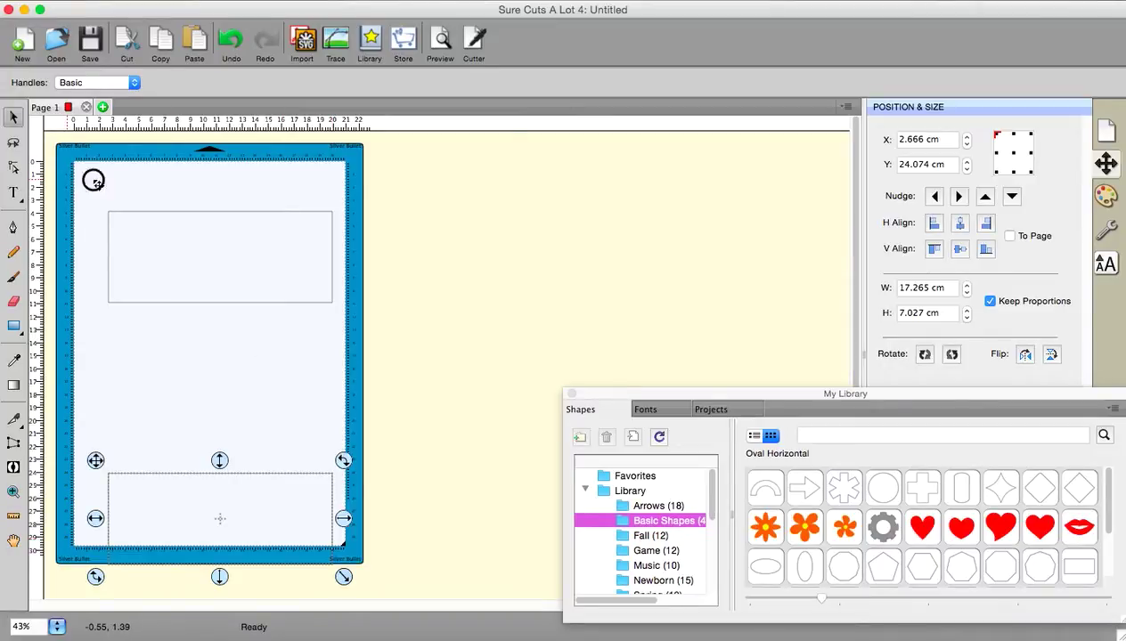
pyautogui.moveTo(94, 181); pyautogui.dragTo(436, 349)
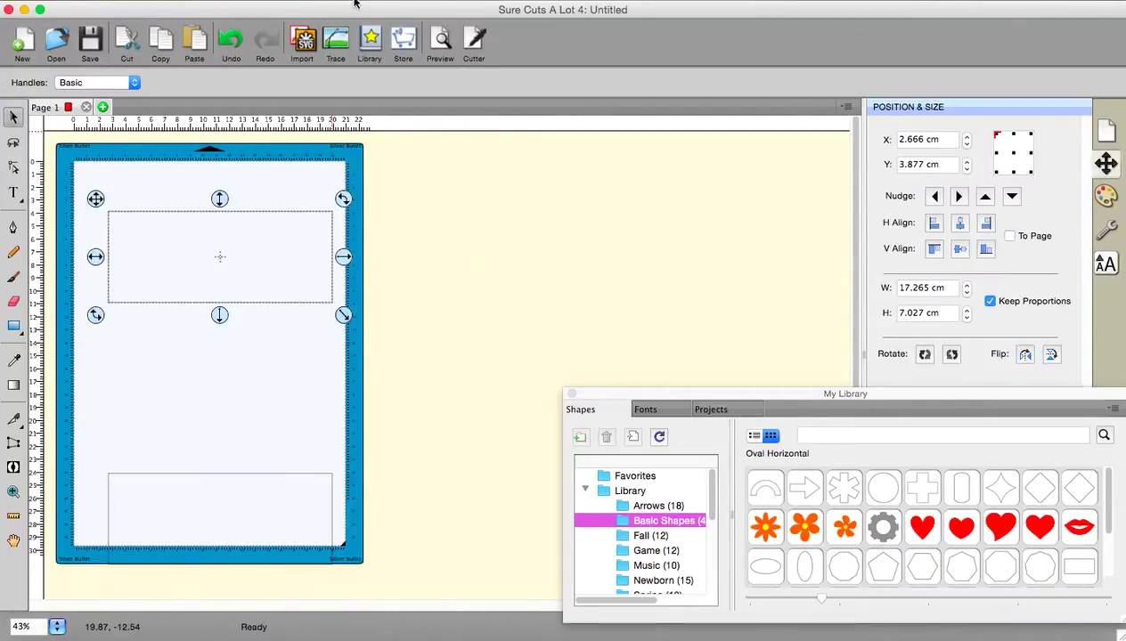
pyautogui.click(406, 0)
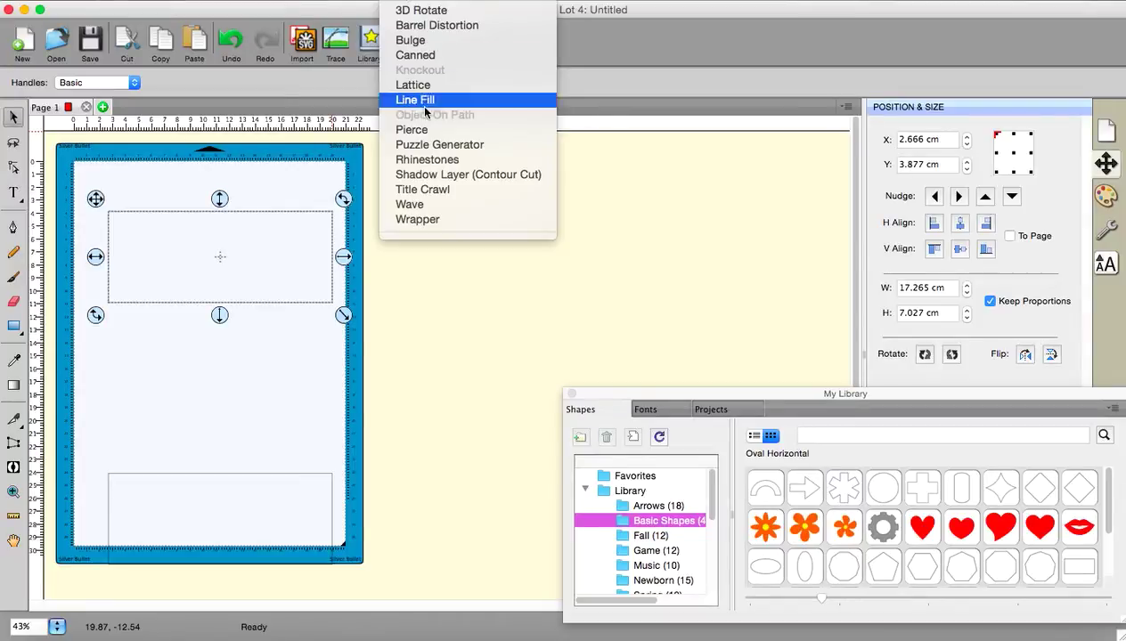
# Give the upper rectangle an inset Shadow Layer of size 0.53 cm
pyautogui.click(430, 174)
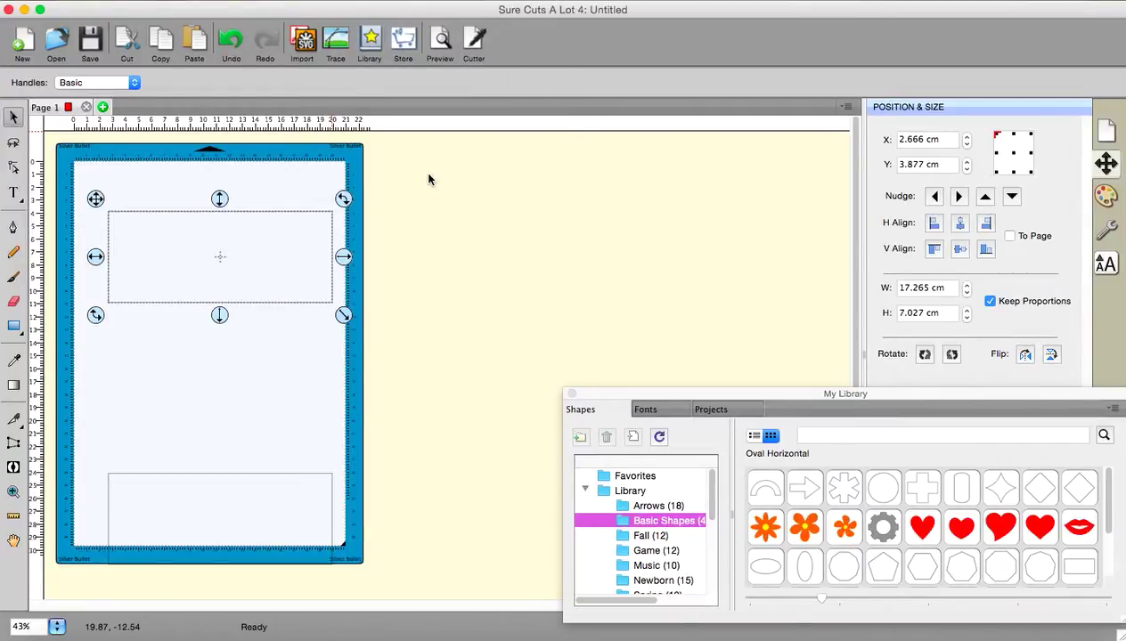
pyautogui.click(436, 324)
pyautogui.click(437, 324)
pyautogui.click(437, 324)
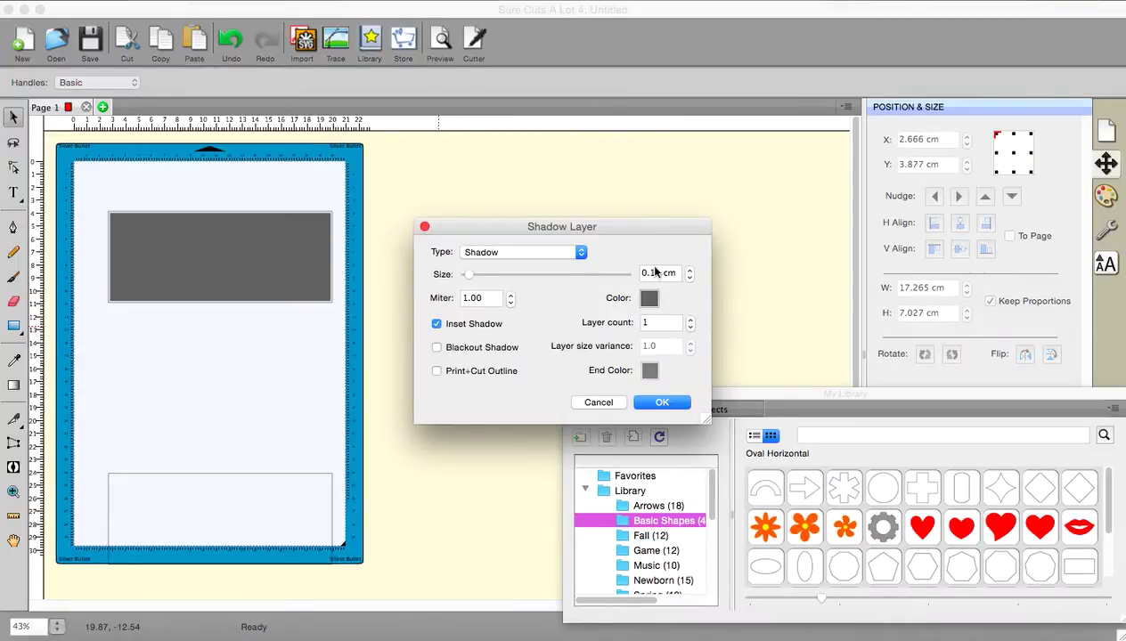
pyautogui.click(688, 270)
pyautogui.click(687, 270)
pyautogui.click(688, 270)
pyautogui.click(688, 270)
pyautogui.click(661, 402)
# Convert the shadowed rectangle into a hollow frame with Path > Object to Path
pyautogui.moveTo(70, 188); pyautogui.dragTo(365, 349)
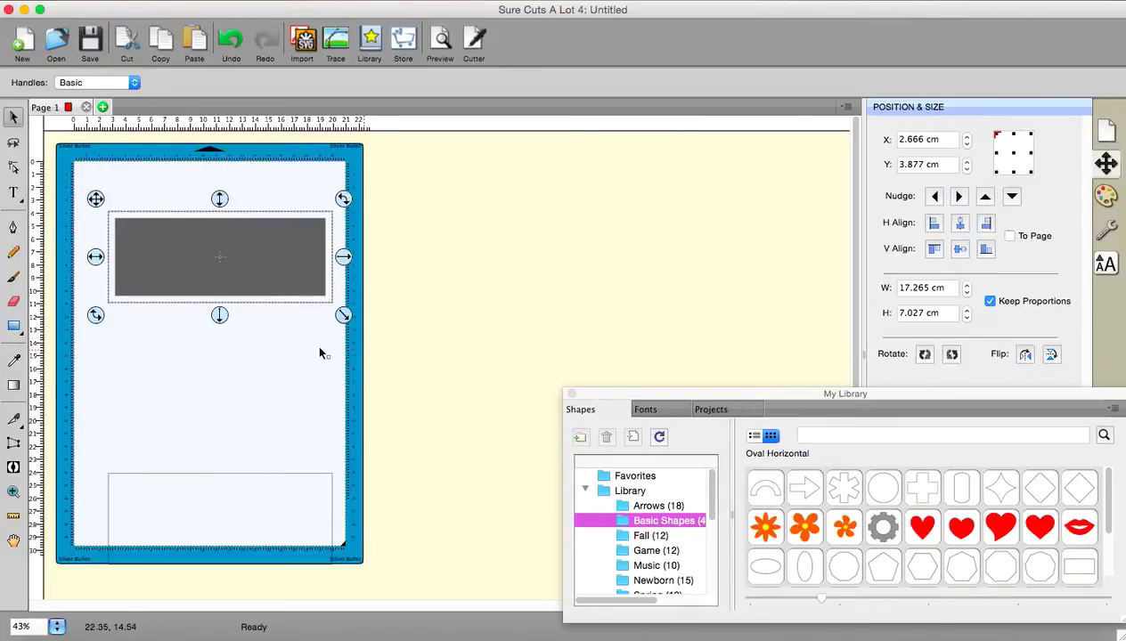
pyautogui.click(274, 4)
pyautogui.click(316, 159)
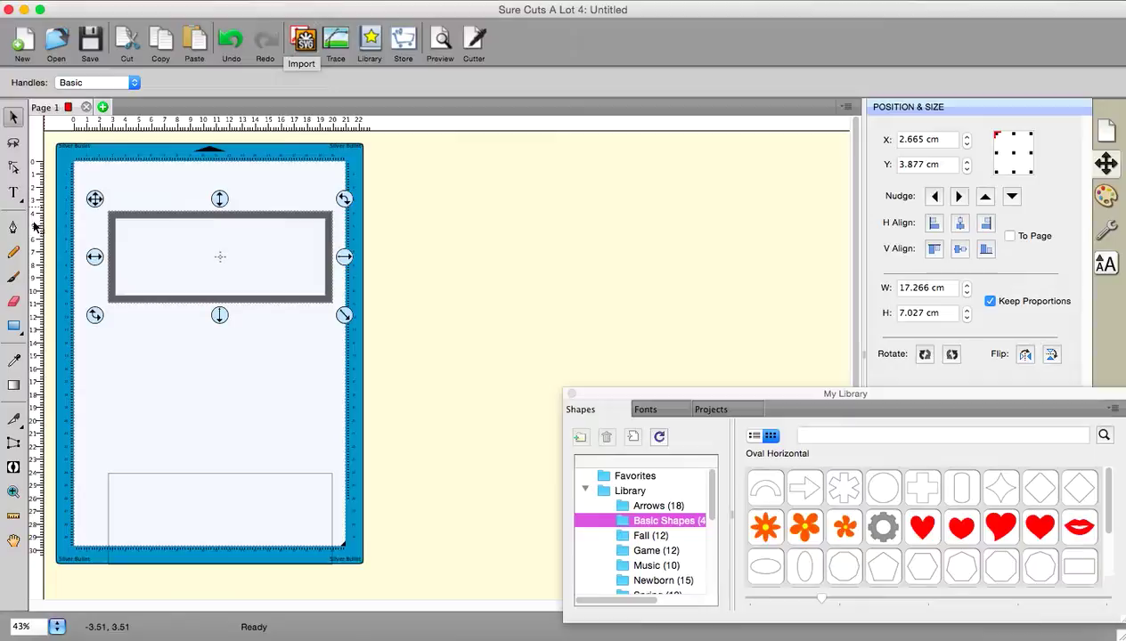
# Draw a thin vertical bar inside the left side of the upper frame
pyautogui.click(14, 326)
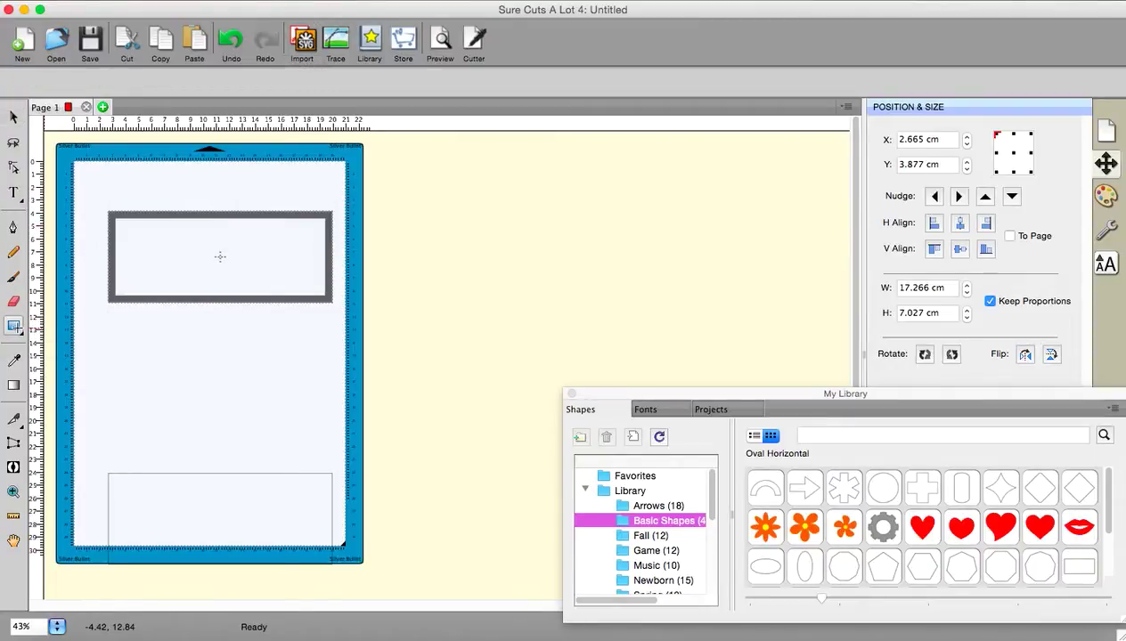
pyautogui.click(130, 218)
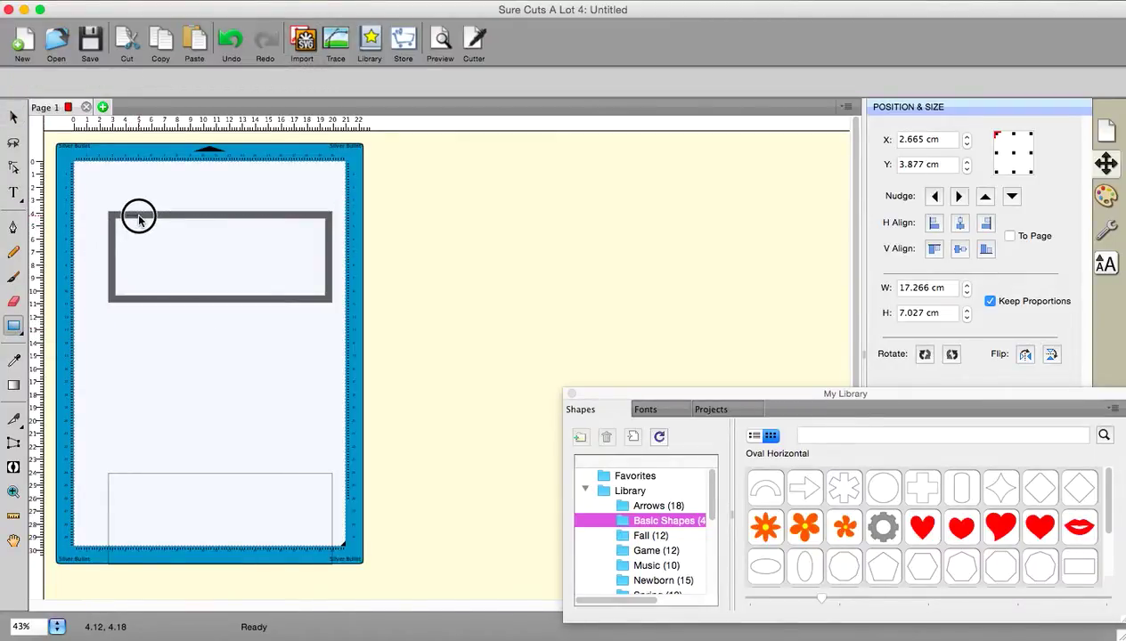
pyautogui.moveTo(138, 219); pyautogui.dragTo(135, 300)
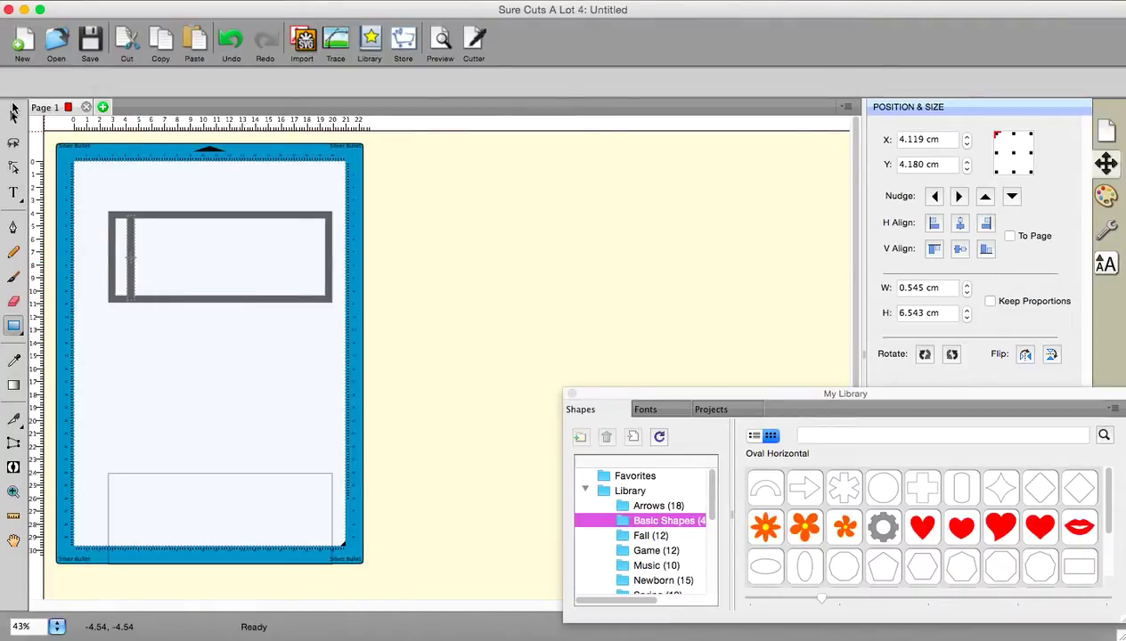
pyautogui.click(13, 114)
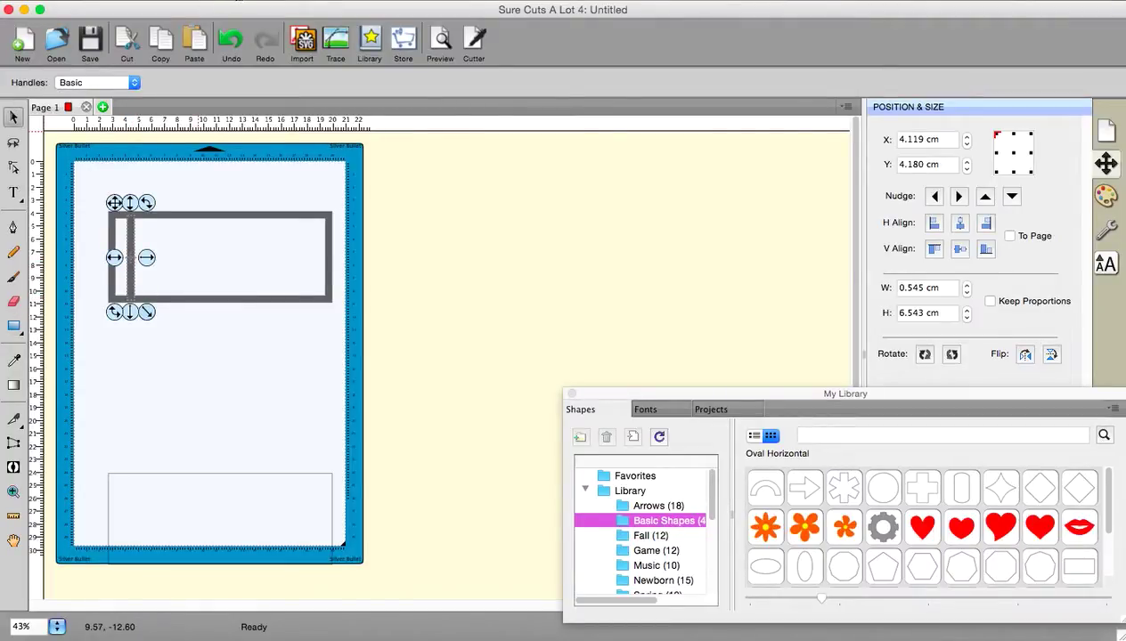
# Duplicate the bar into 10 columns spaced 1.00 cm apart with 0 vertical spacing
pyautogui.click(235, 3)
pyautogui.click(257, 158)
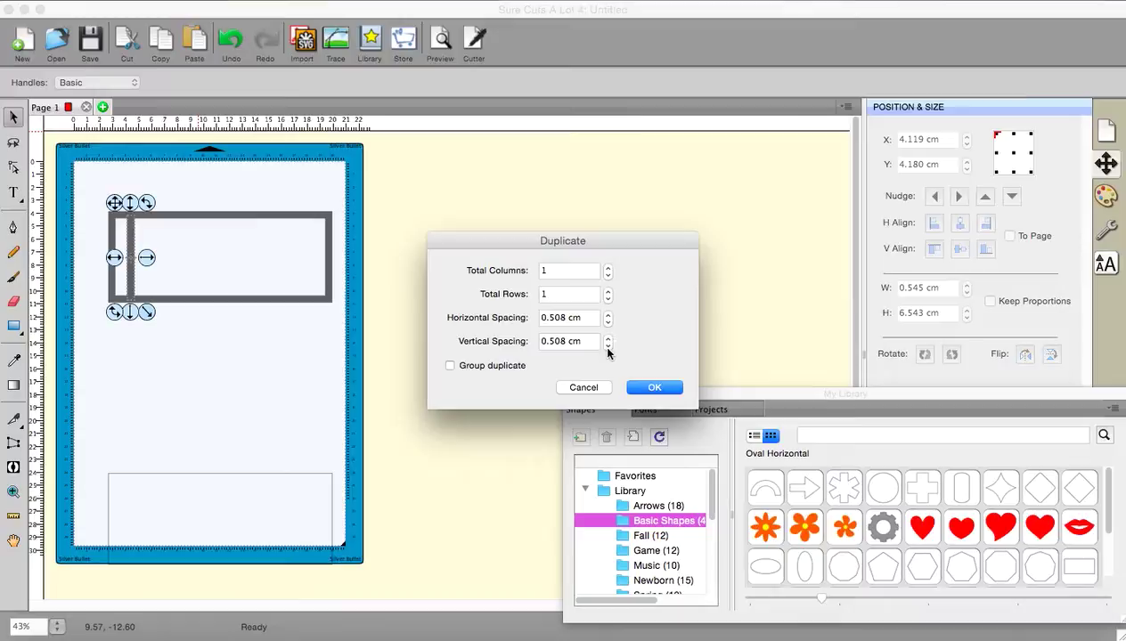
pyautogui.click(607, 346)
pyautogui.click(609, 314)
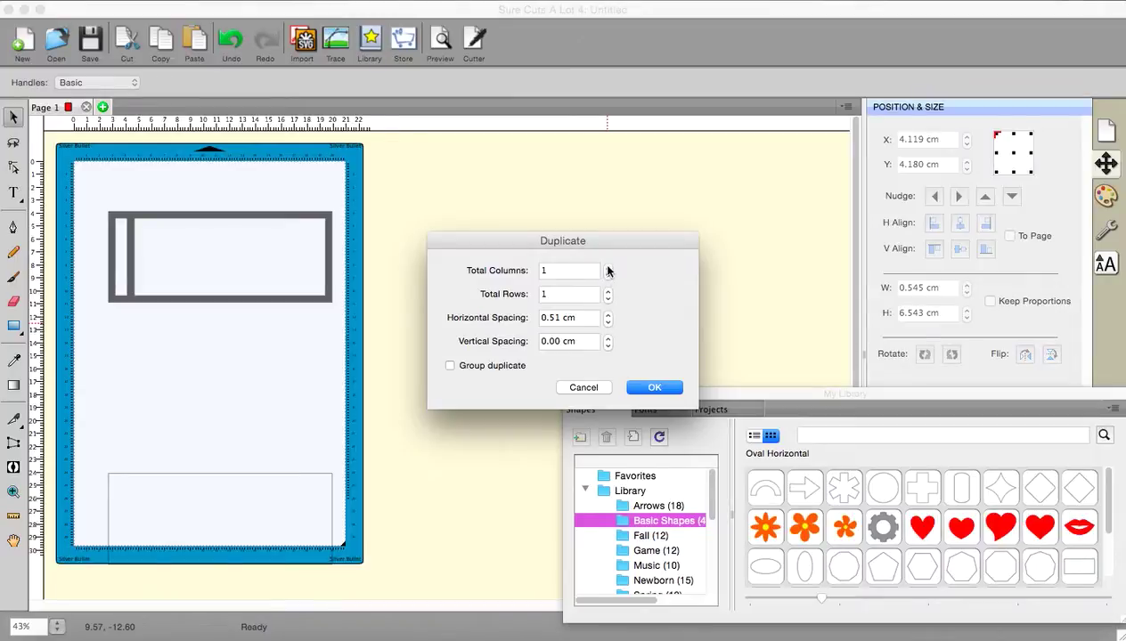
pyautogui.click(607, 267)
pyautogui.click(607, 267)
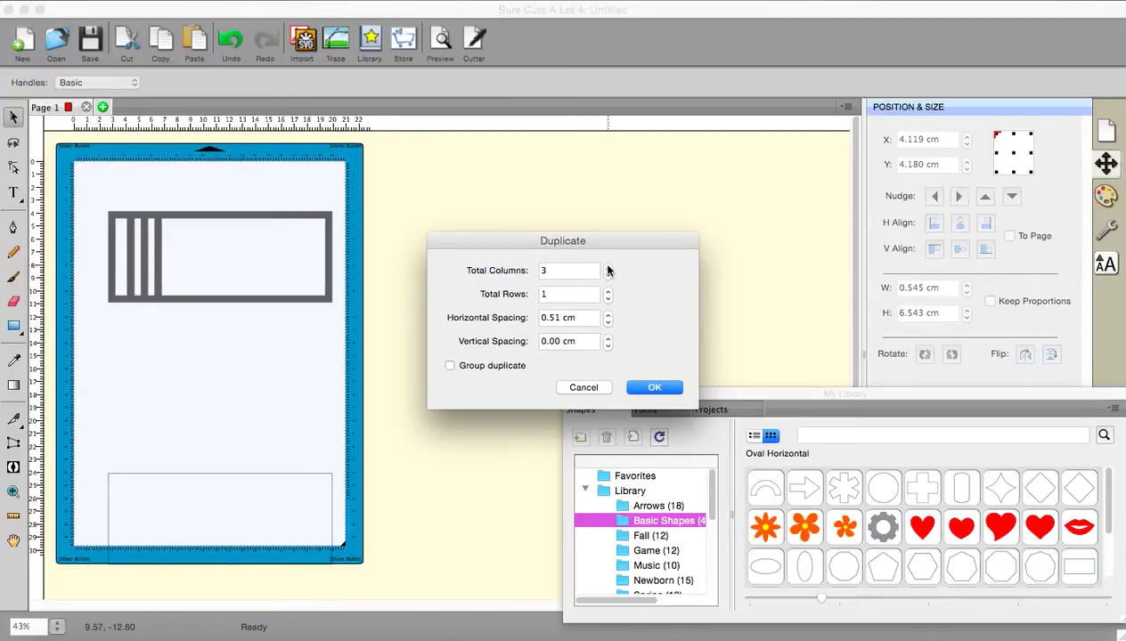
pyautogui.click(606, 323)
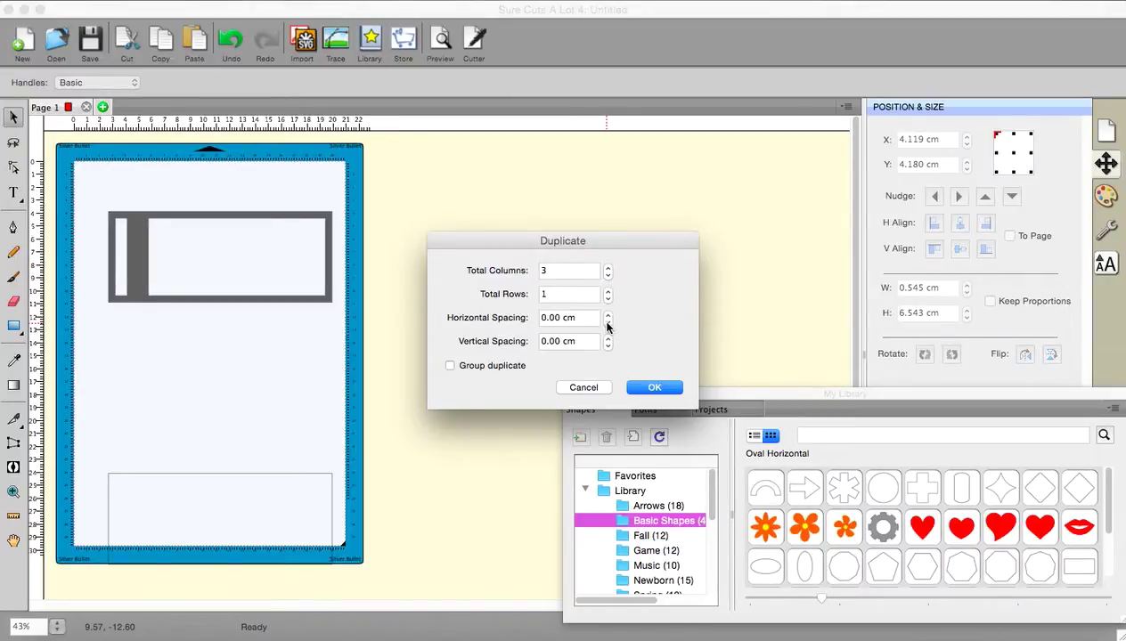
pyautogui.click(607, 316)
pyautogui.click(607, 315)
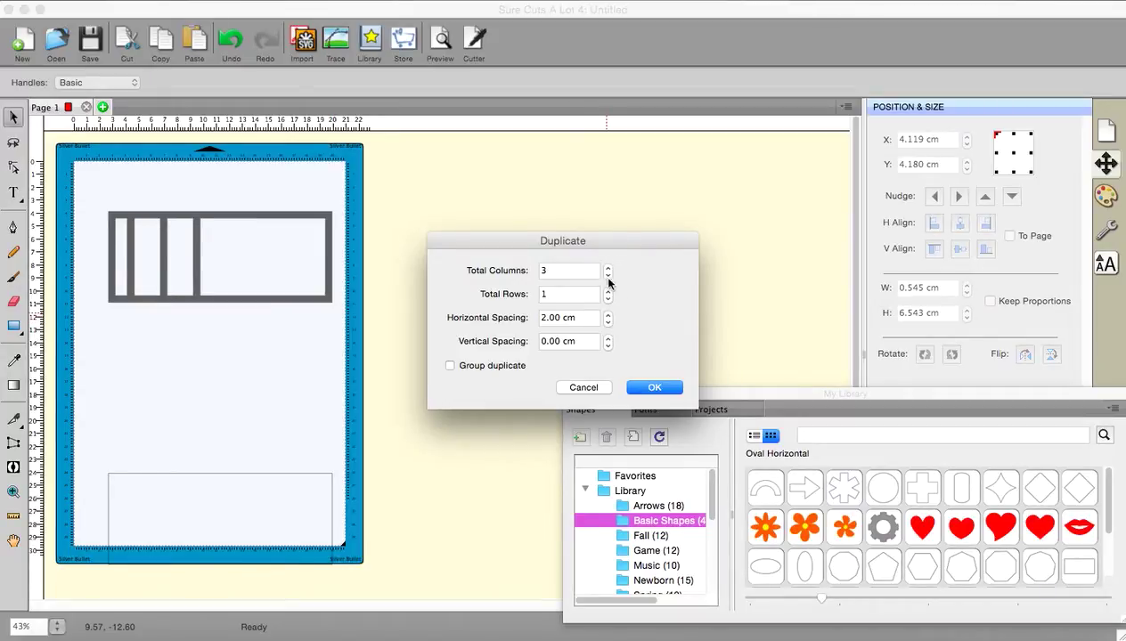
pyautogui.click(607, 324)
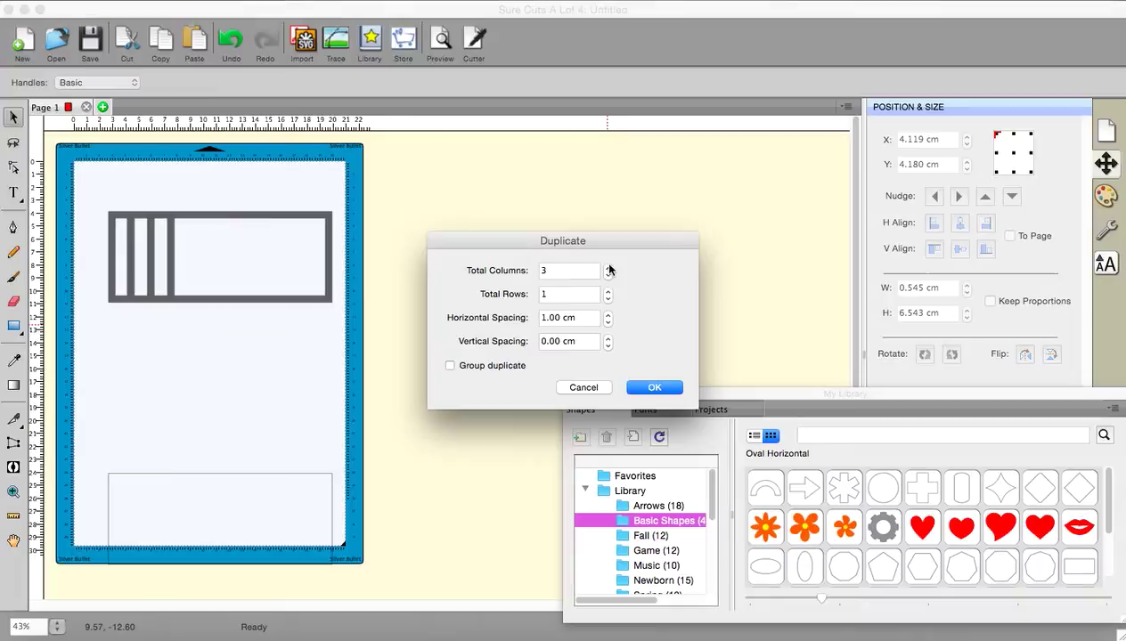
pyautogui.click(607, 267)
pyautogui.click(607, 267)
pyautogui.click(607, 267)
pyautogui.click(608, 267)
pyautogui.click(607, 267)
pyautogui.click(607, 268)
pyautogui.click(608, 267)
pyautogui.click(653, 387)
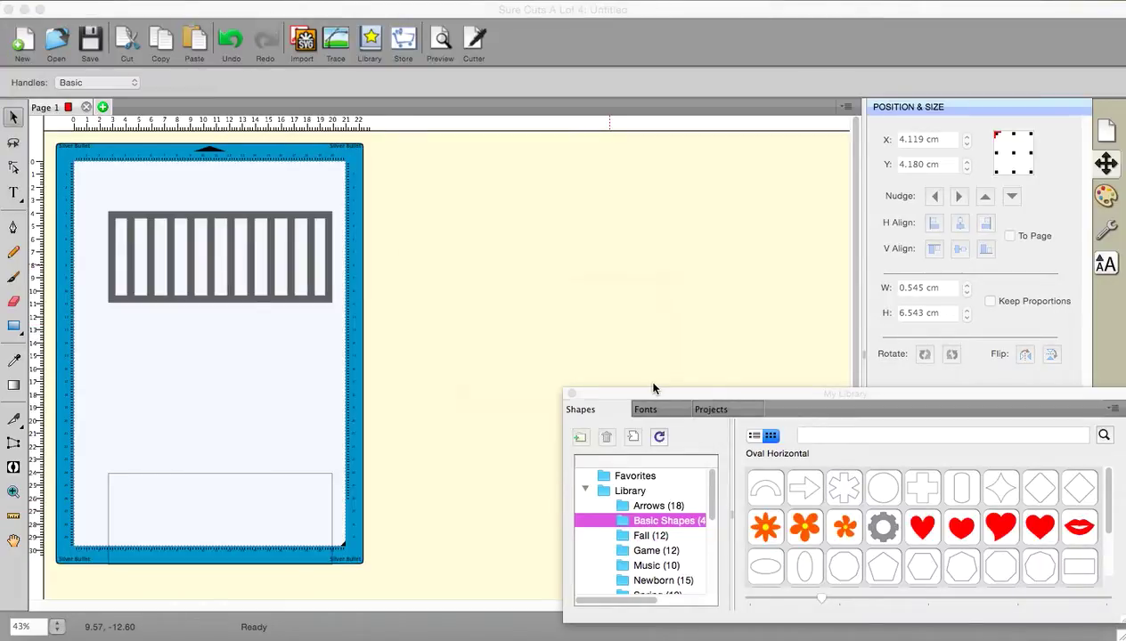
# Select the frame and ten bars and unite them into one shape
pyautogui.click(76, 189)
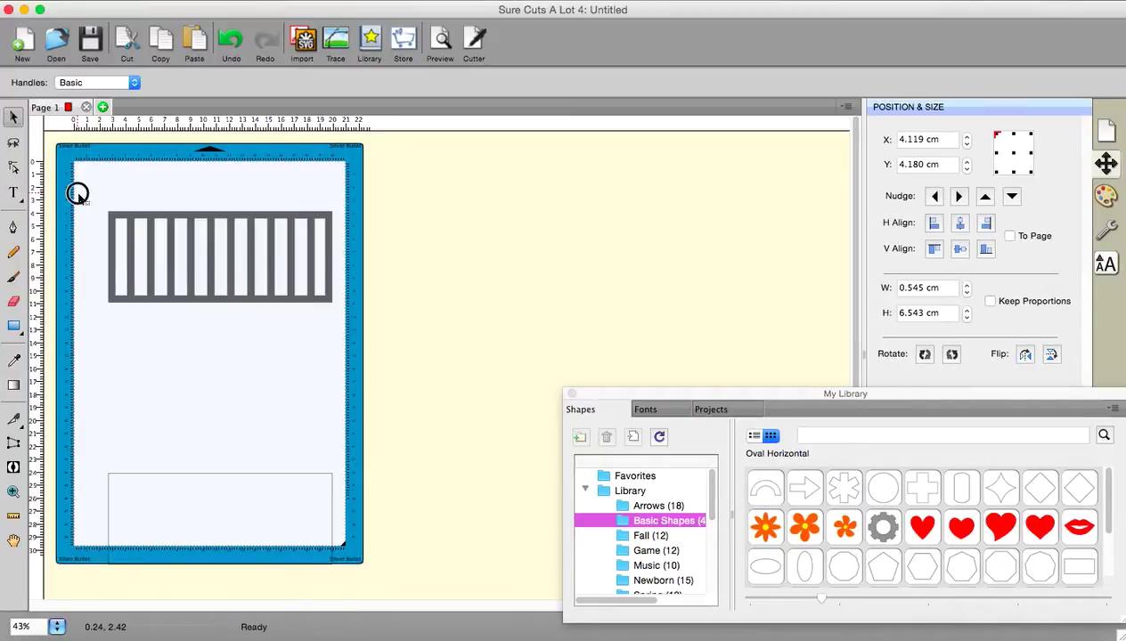
pyautogui.moveTo(78, 197); pyautogui.dragTo(405, 367)
pyautogui.click(279, 3)
pyautogui.click(283, 10)
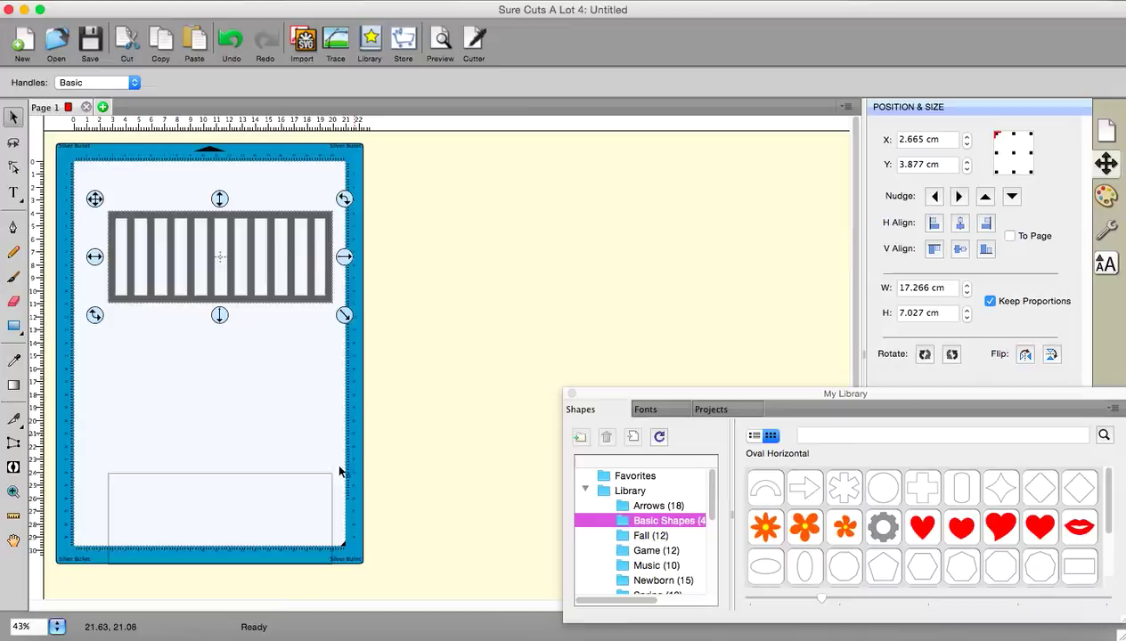
# Copy and paste the lower rectangle, then drag the copy off the mat to the right
pyautogui.click(279, 510)
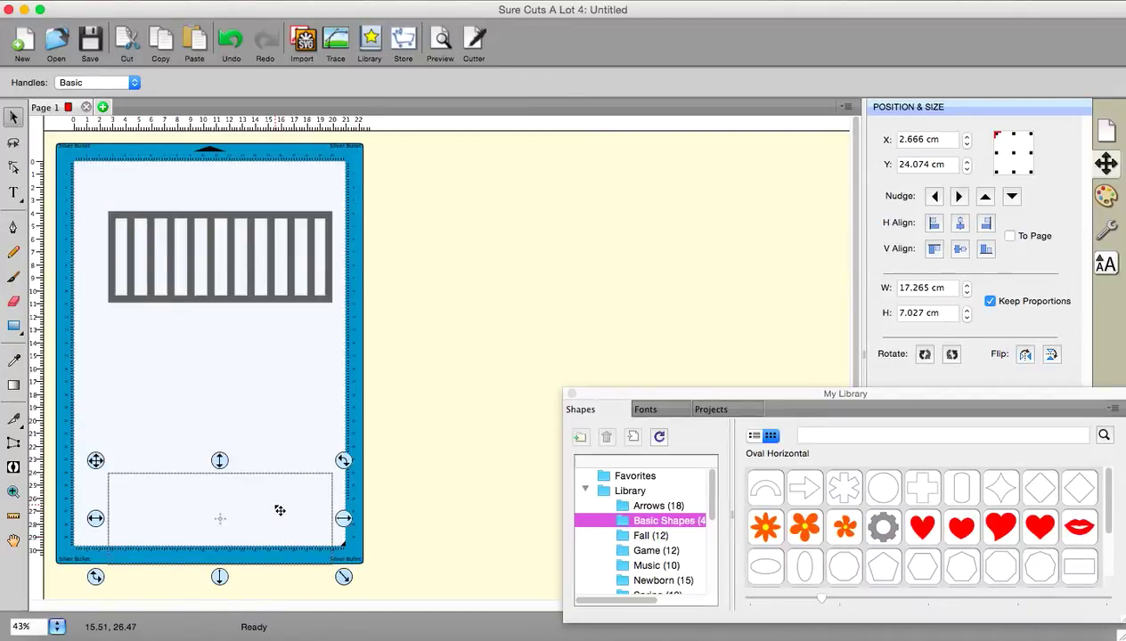
pyautogui.rightClick(280, 511)
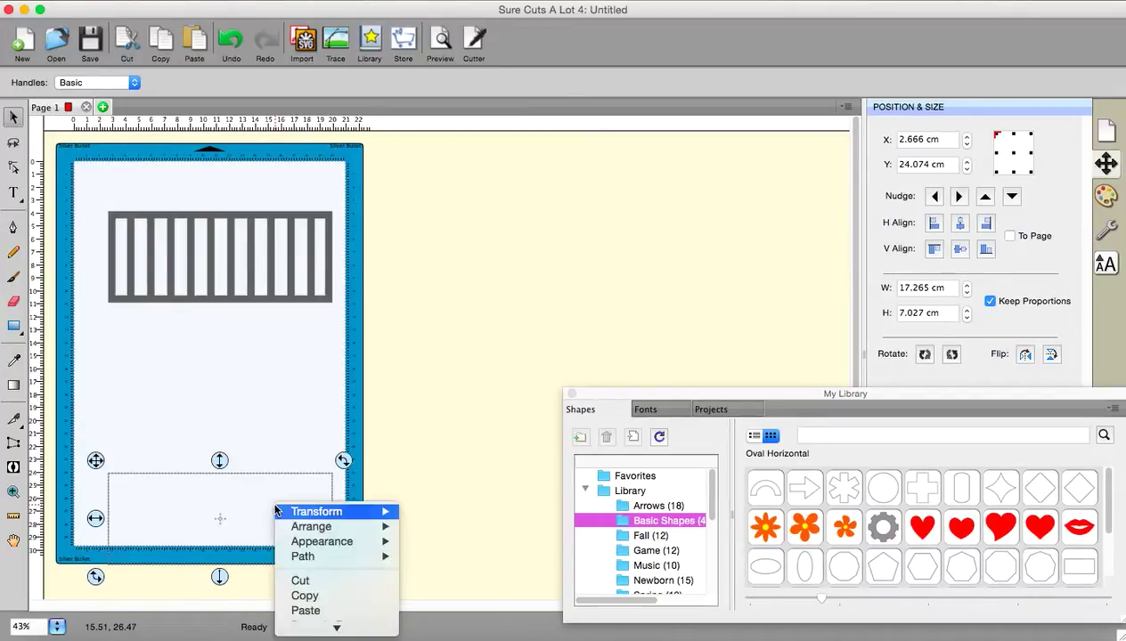
pyautogui.click(303, 597)
pyautogui.rightClick(419, 349)
pyautogui.click(455, 459)
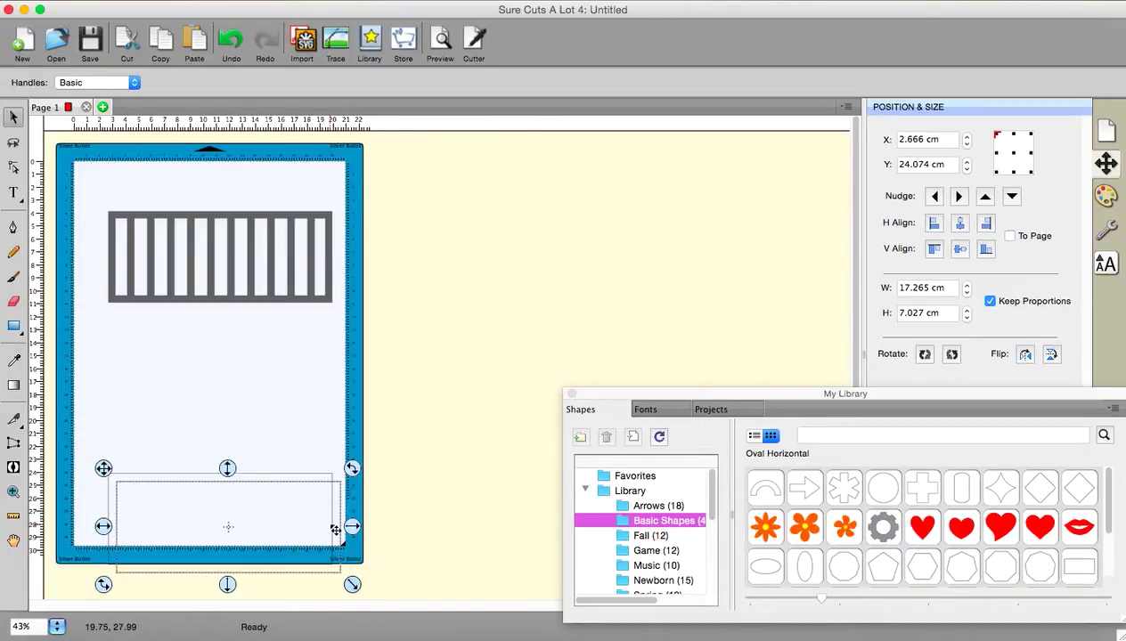
pyautogui.moveTo(352, 526); pyautogui.dragTo(459, 316)
pyautogui.moveTo(429, 523); pyautogui.dragTo(634, 242)
# Fill the copied rectangle with the Lattice effect and move it onto the barred frame
pyautogui.click(408, 1)
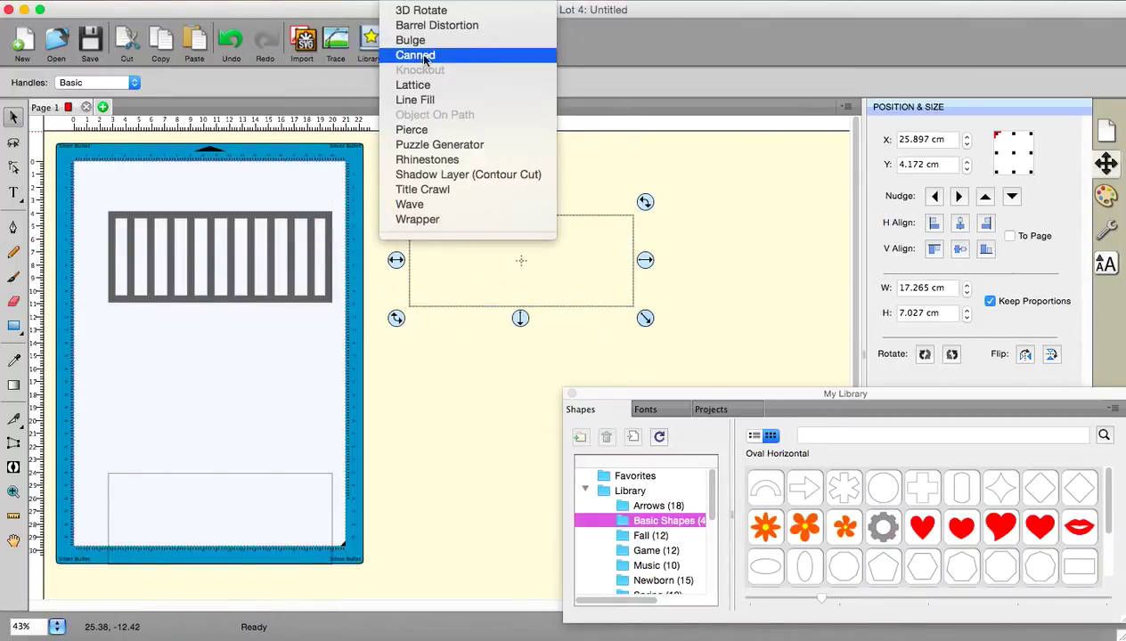
pyautogui.click(428, 85)
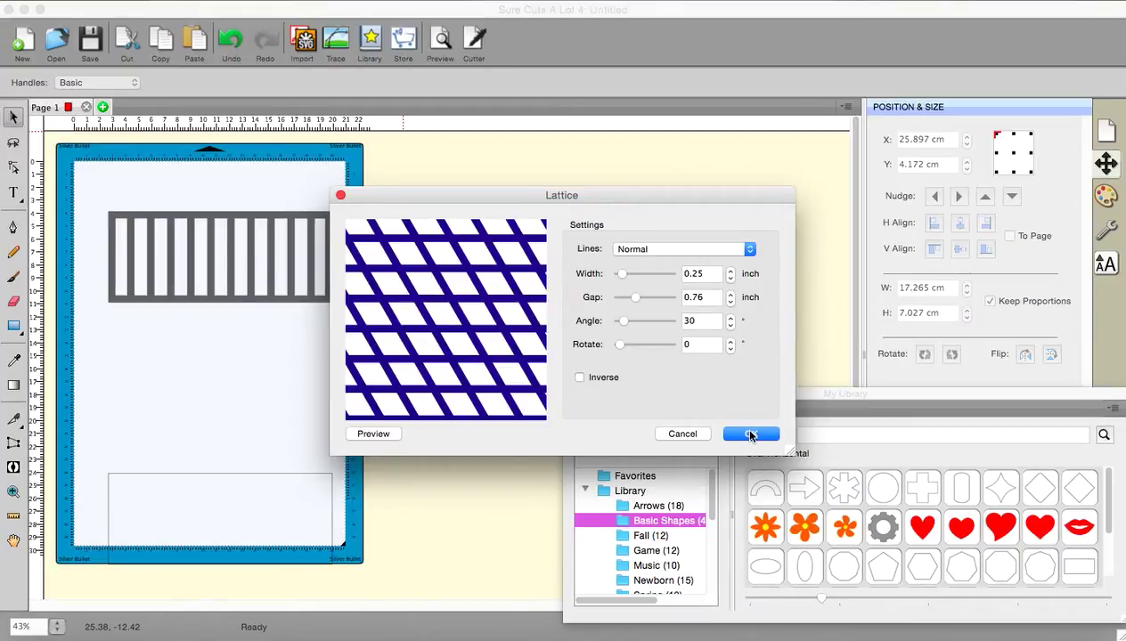
pyautogui.click(751, 435)
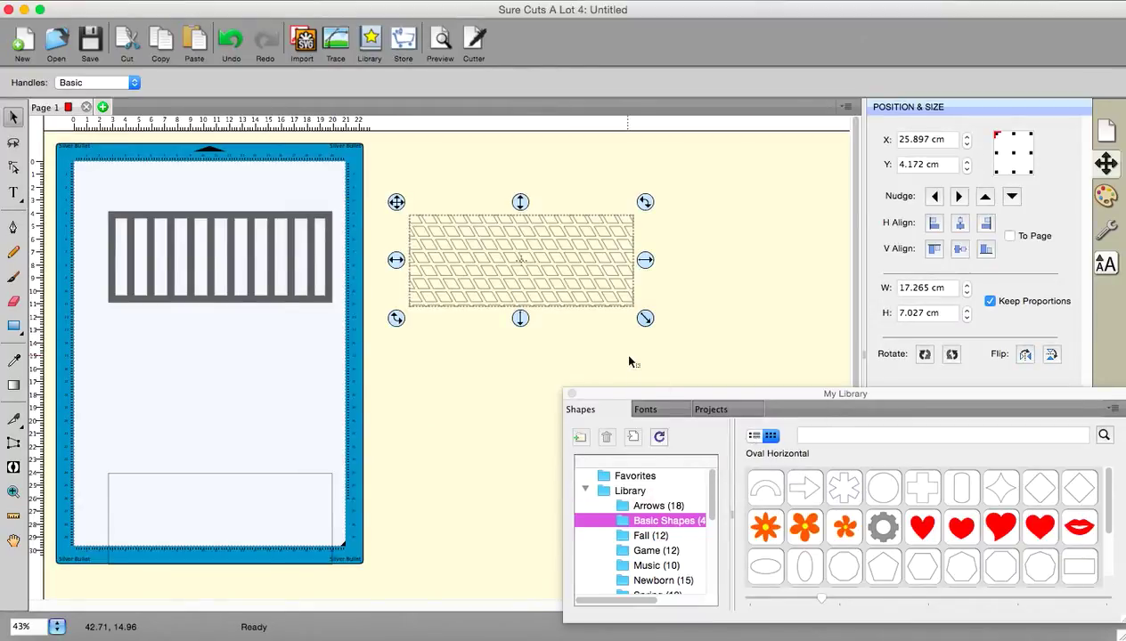
pyautogui.moveTo(611, 305); pyautogui.dragTo(314, 294)
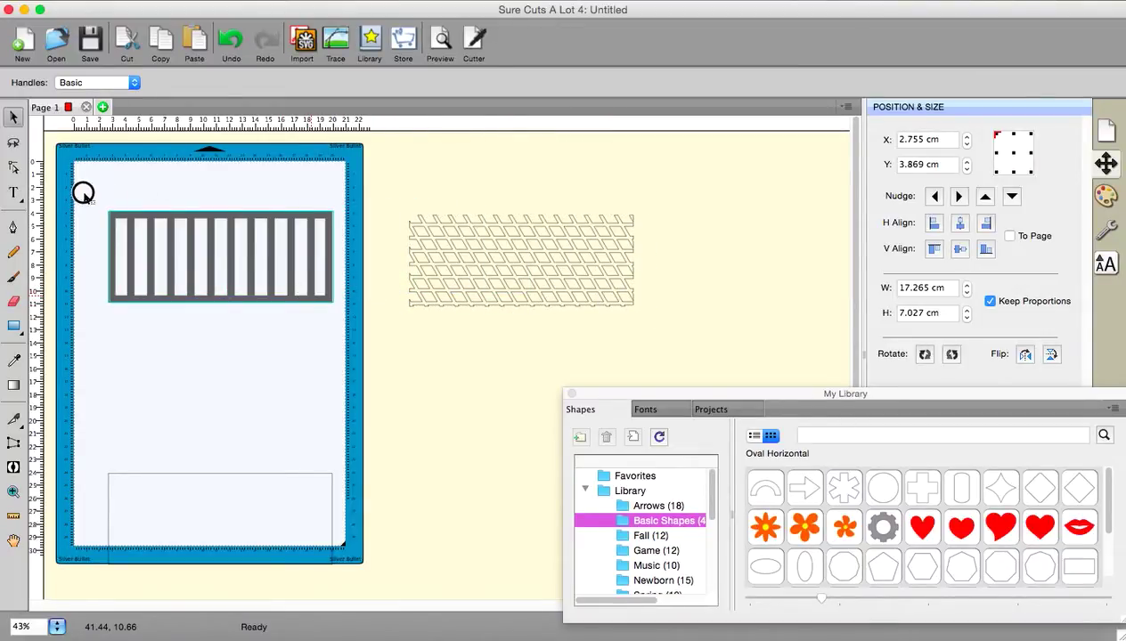
# Select the lattice and barred frame, centre them horizontally, and unite them
pyautogui.click(372, 349)
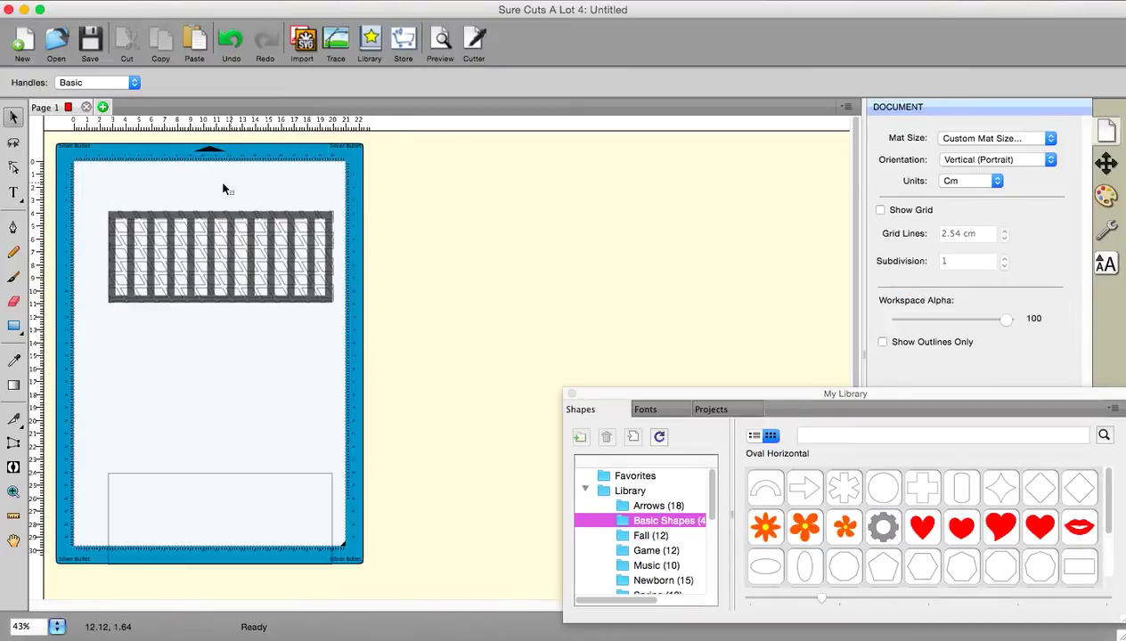
pyautogui.moveTo(89, 189); pyautogui.dragTo(415, 354)
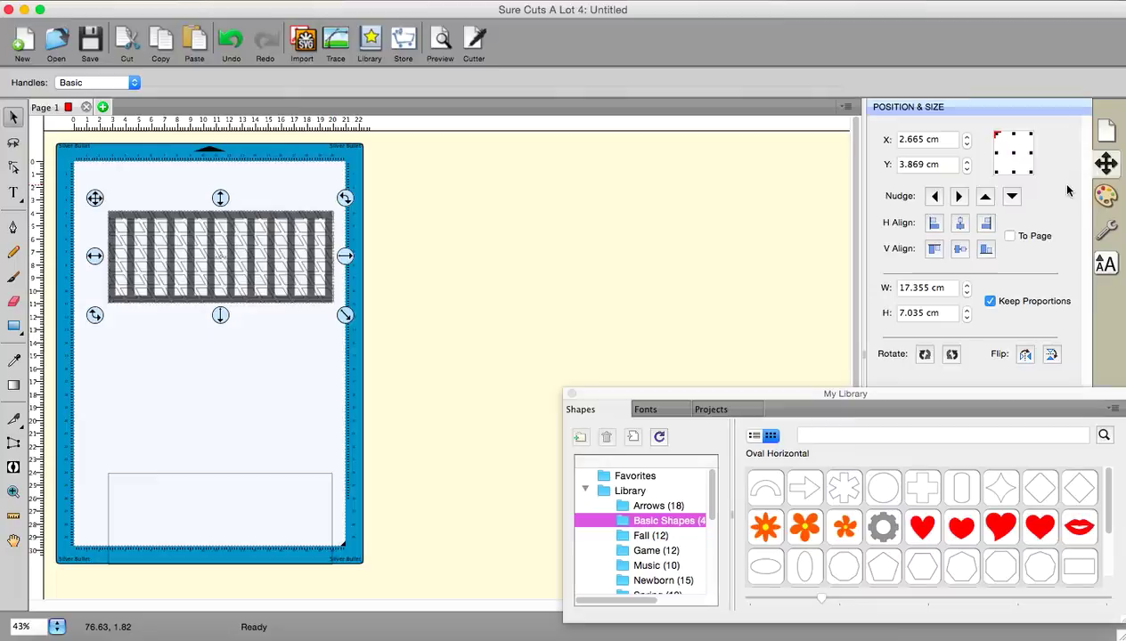
pyautogui.click(960, 223)
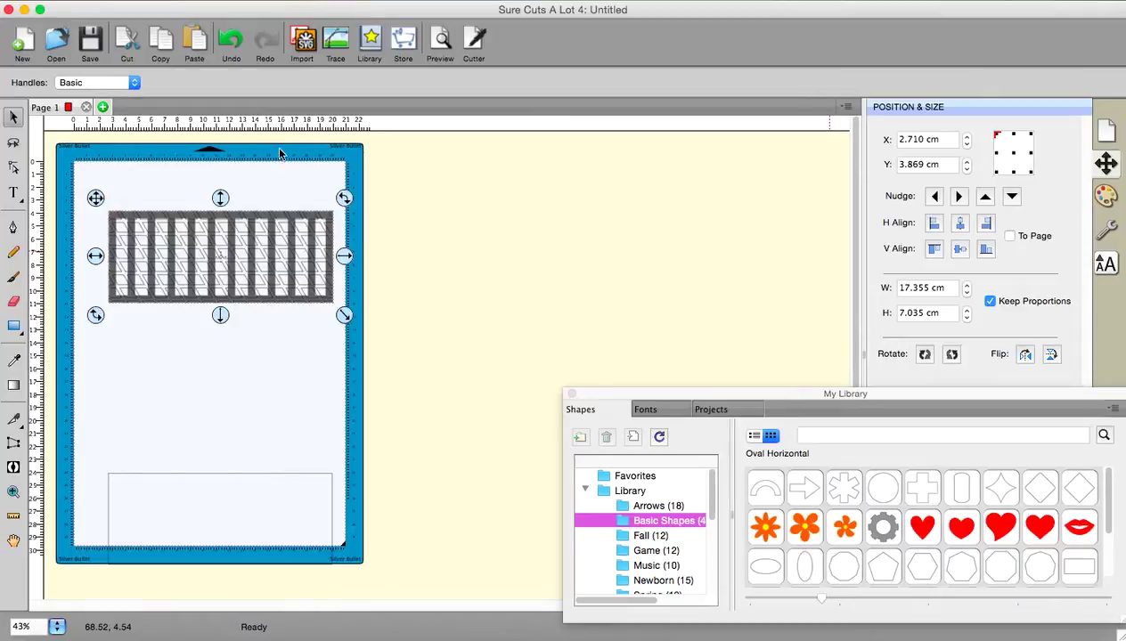
pyautogui.click(277, 3)
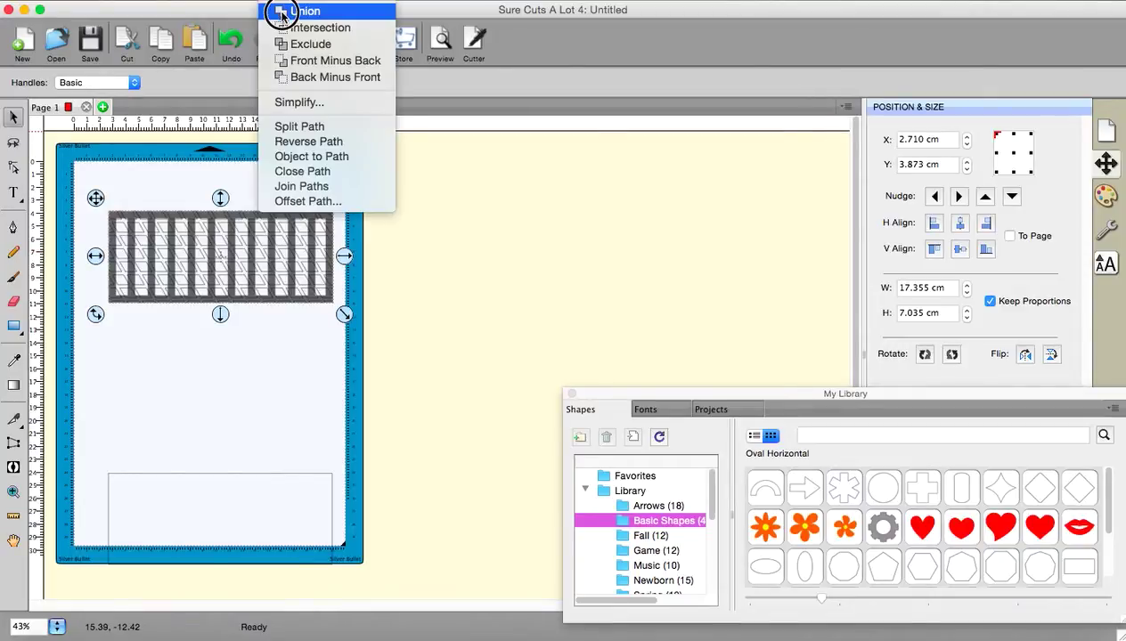
pyautogui.click(280, 11)
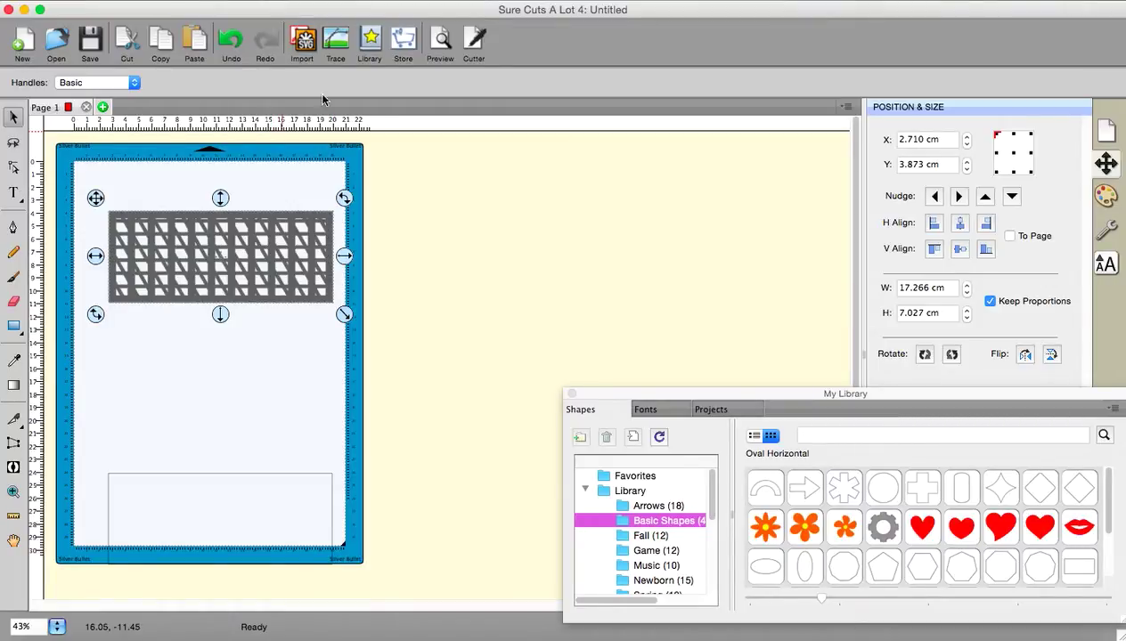
# Draw a 1.575 × 1.878 cm oval above the lower rectangle's left end, then select both
pyautogui.click(276, 518)
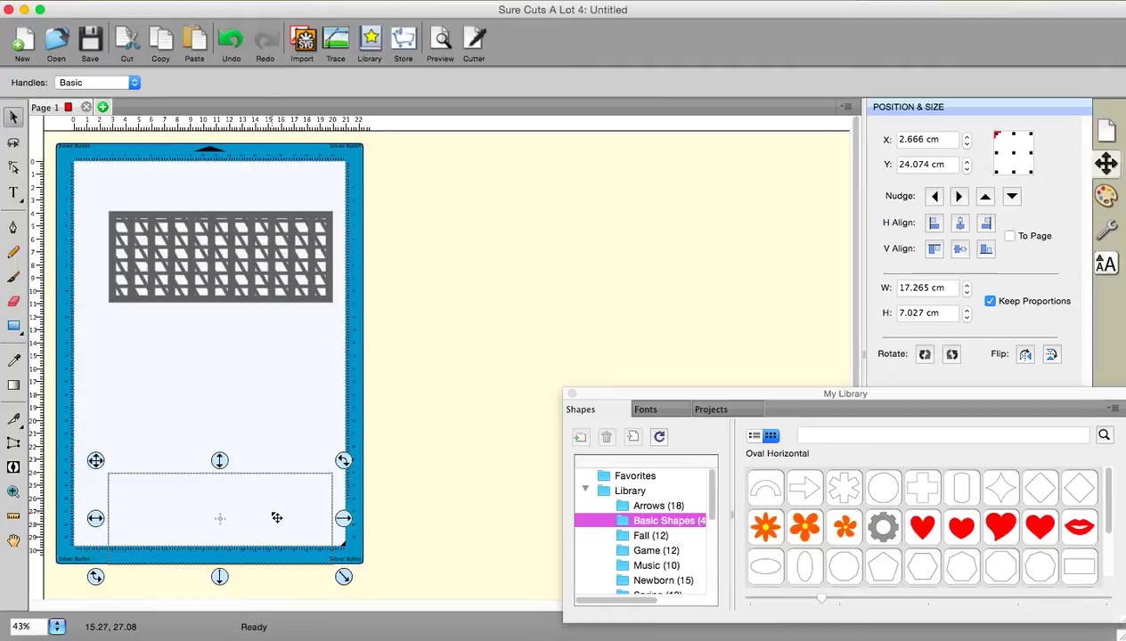
pyautogui.click(13, 325)
pyautogui.moveTo(114, 337); pyautogui.dragTo(130, 354)
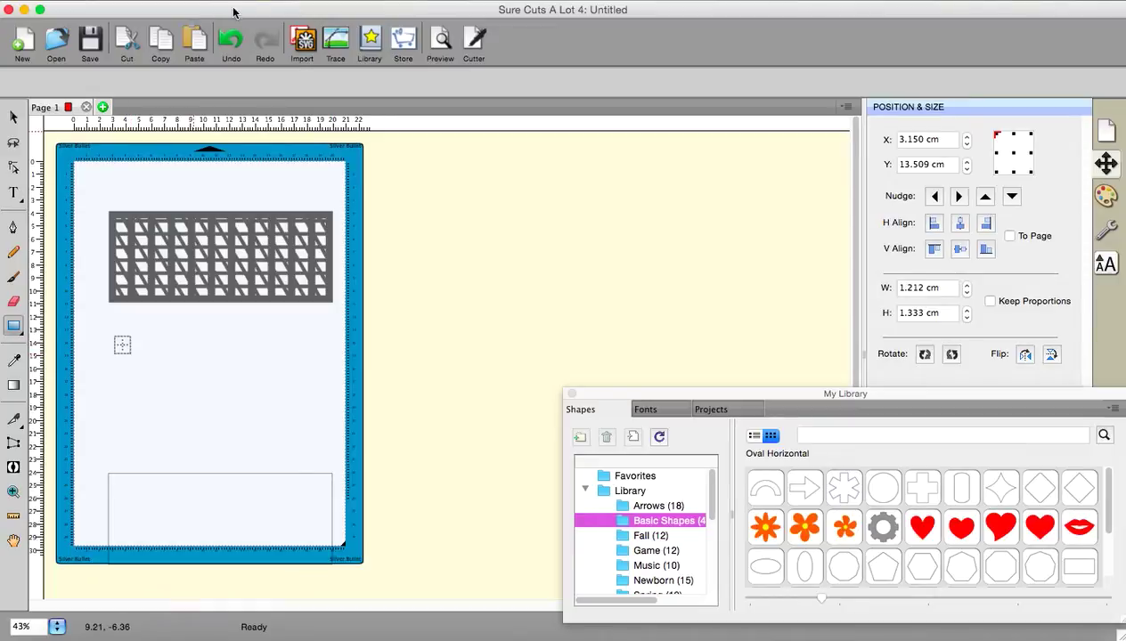
pyautogui.click(233, 40)
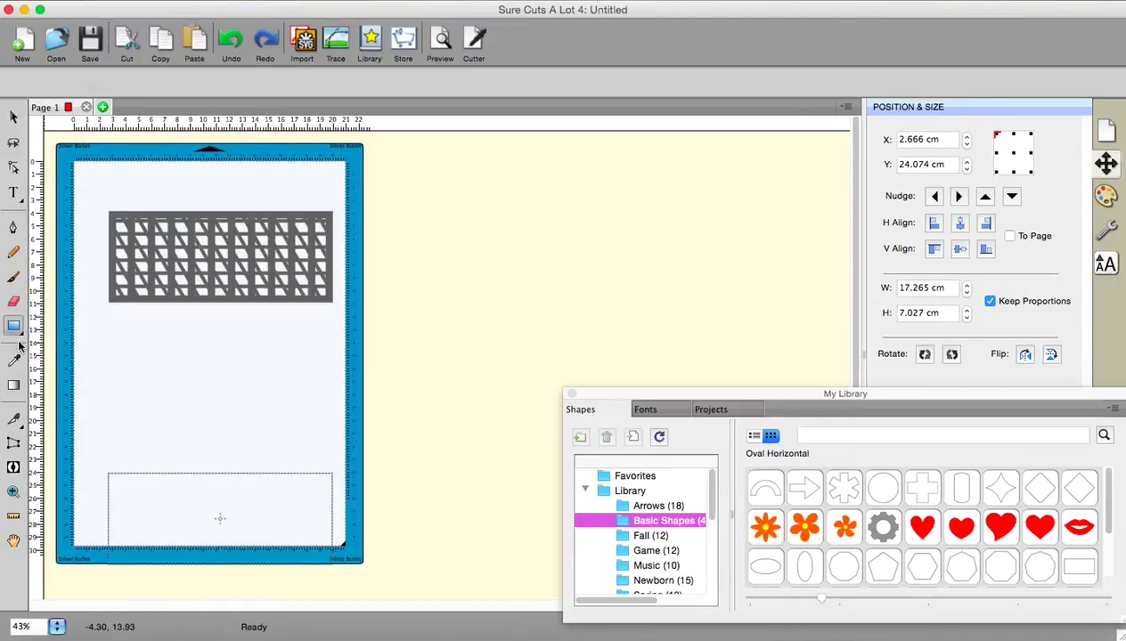
pyautogui.click(19, 334)
pyautogui.moveTo(19, 334); pyautogui.dragTo(20, 364)
pyautogui.moveTo(126, 345); pyautogui.dragTo(145, 366)
pyautogui.click(12, 117)
pyautogui.moveTo(79, 321); pyautogui.dragTo(411, 620)
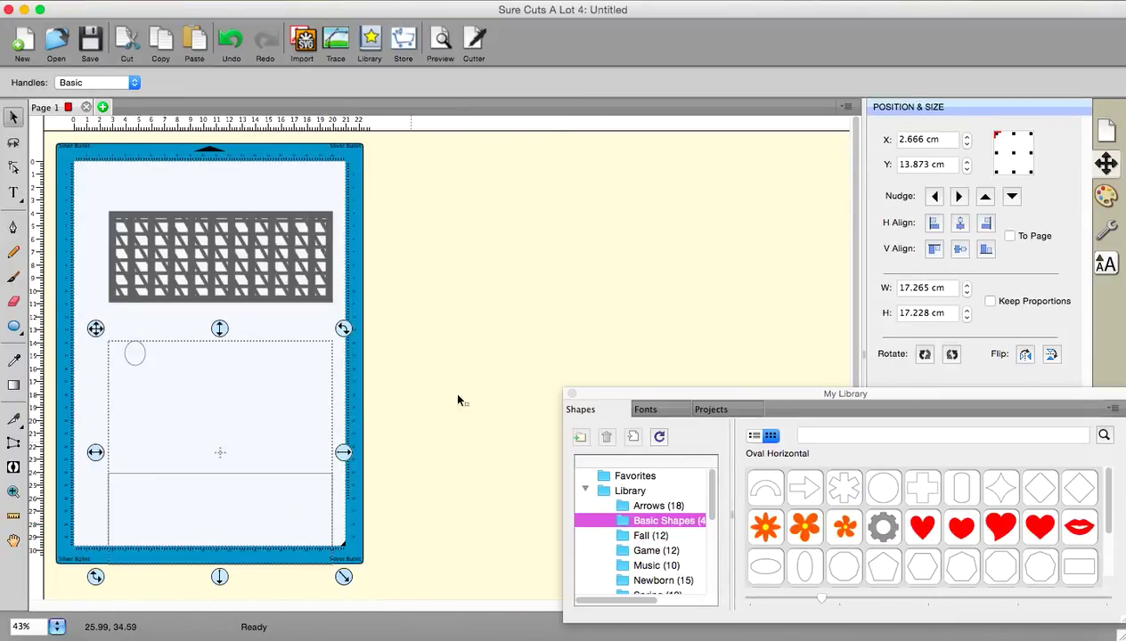
# Apply Object On Path to the oval with Crop Inside, Repeat Count 10 and Weld checked
pyautogui.click(413, 2)
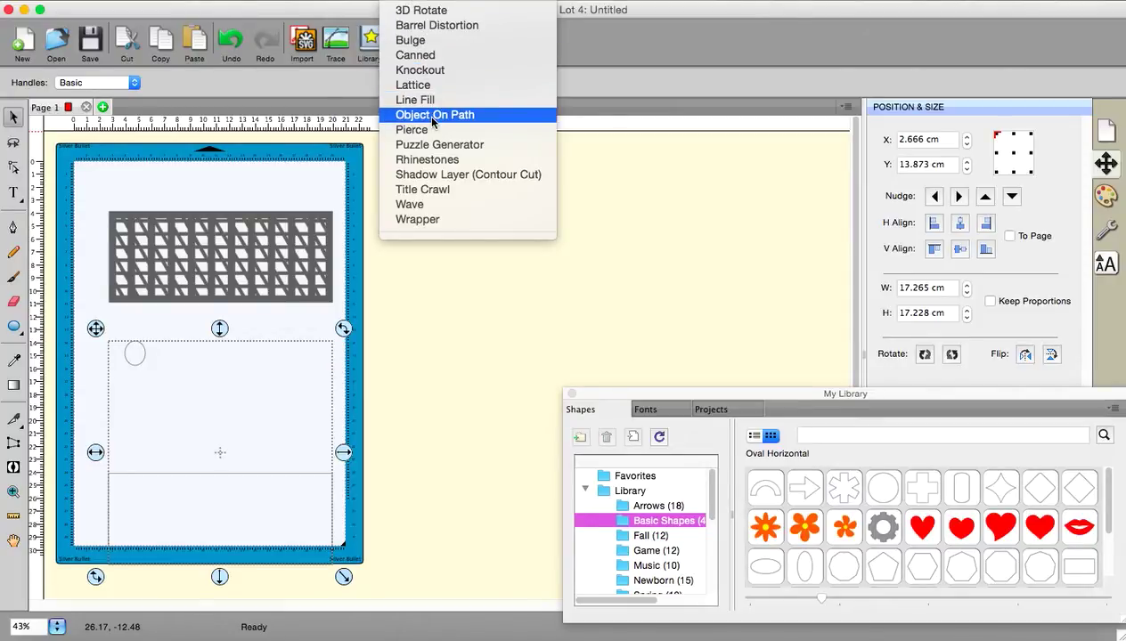
pyautogui.click(432, 117)
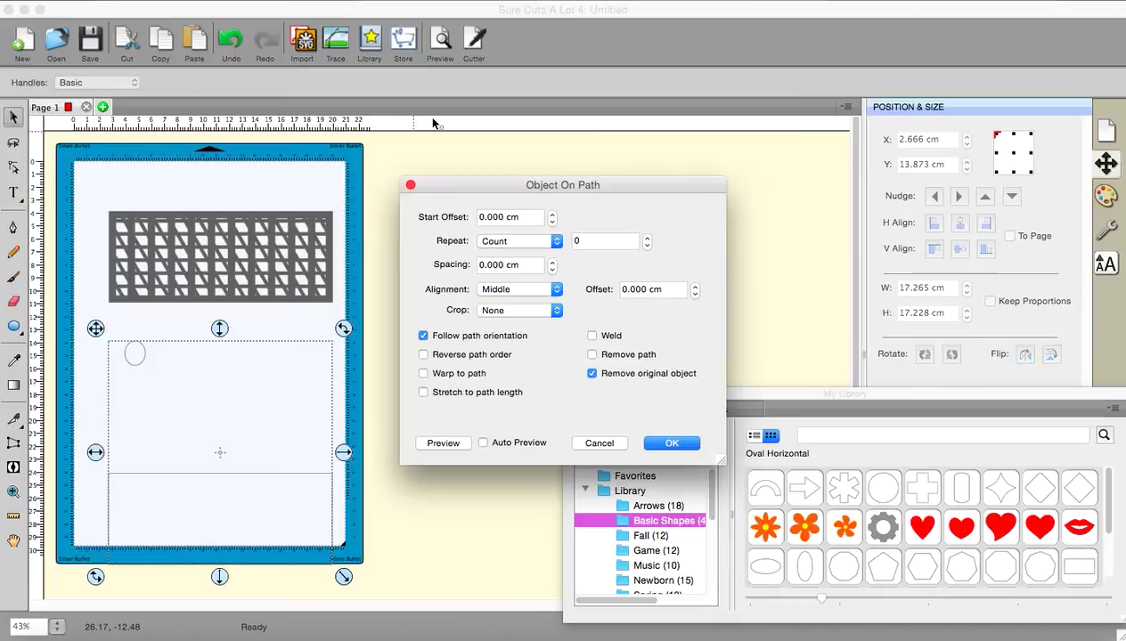
pyautogui.click(483, 443)
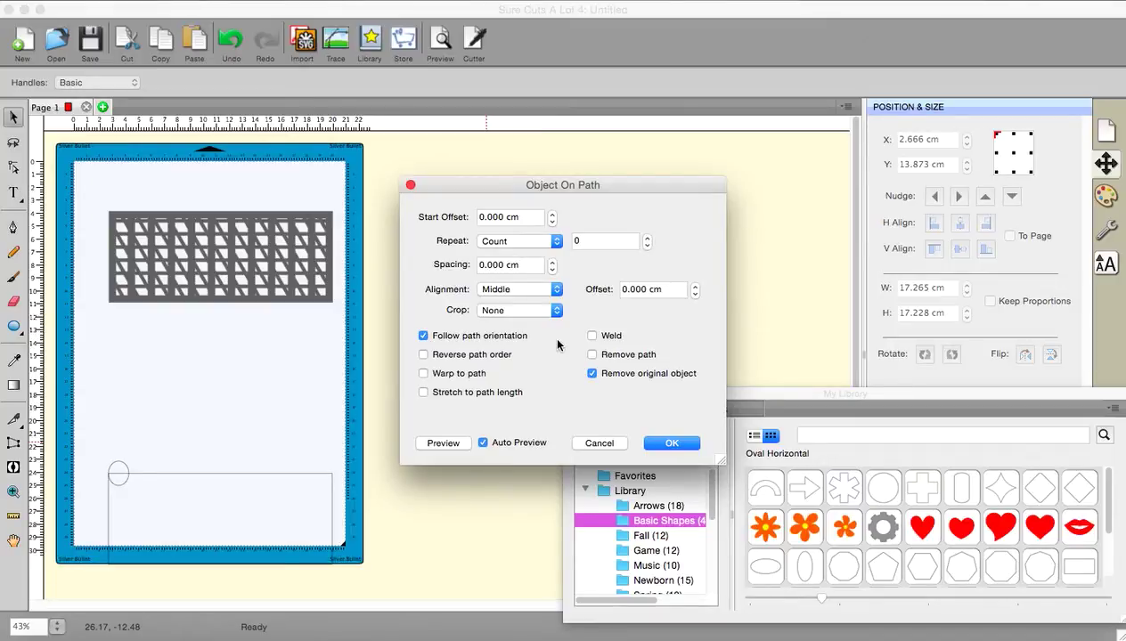
pyautogui.click(555, 311)
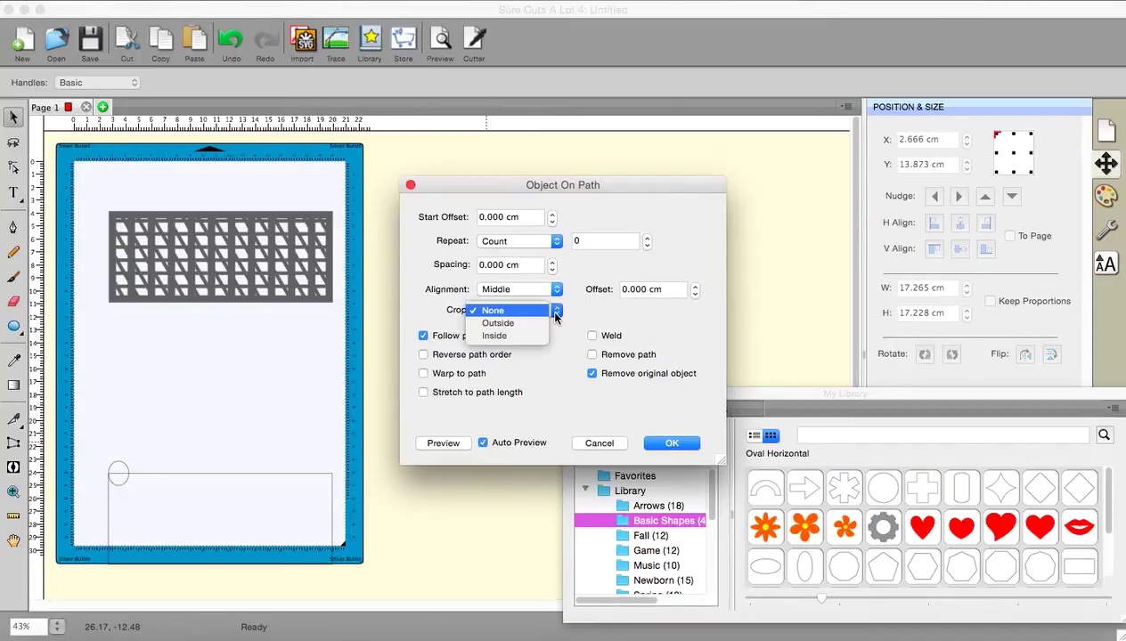
pyautogui.click(506, 337)
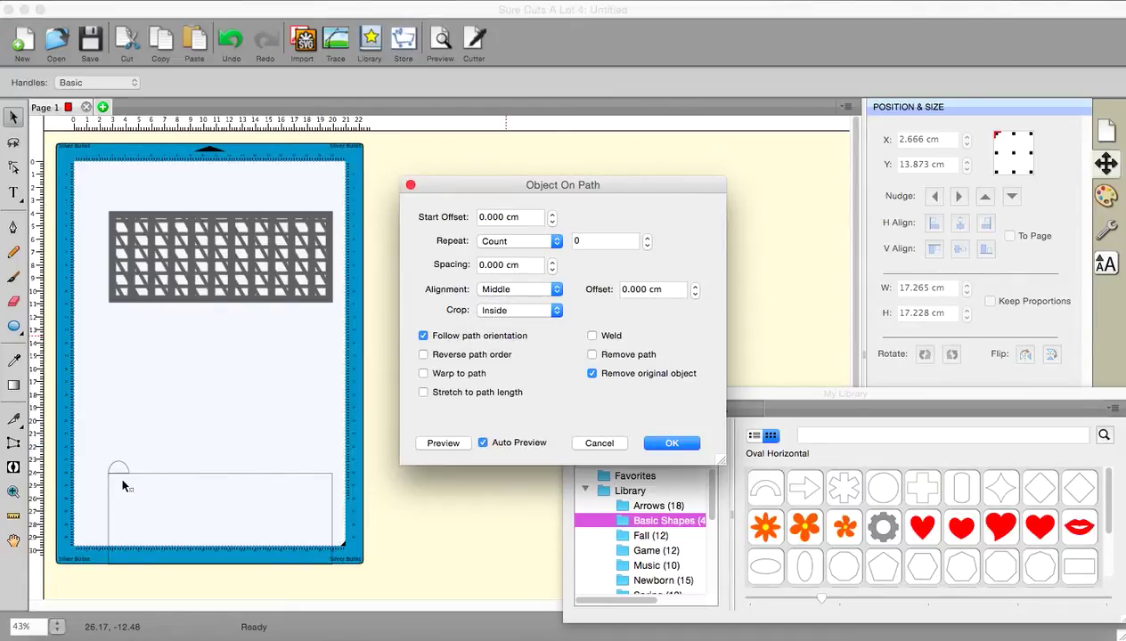
pyautogui.click(647, 239)
pyautogui.click(647, 239)
pyautogui.click(647, 240)
pyautogui.click(648, 240)
pyautogui.click(648, 240)
pyautogui.click(647, 240)
pyautogui.click(648, 240)
pyautogui.click(647, 240)
pyautogui.click(647, 239)
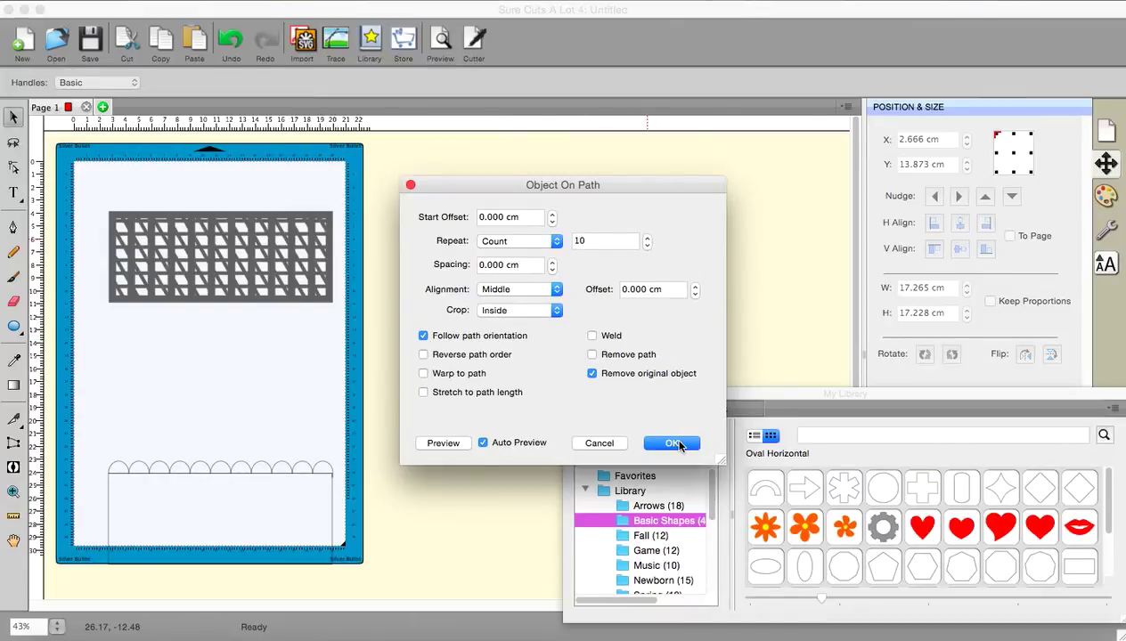
pyautogui.click(591, 336)
pyautogui.click(672, 444)
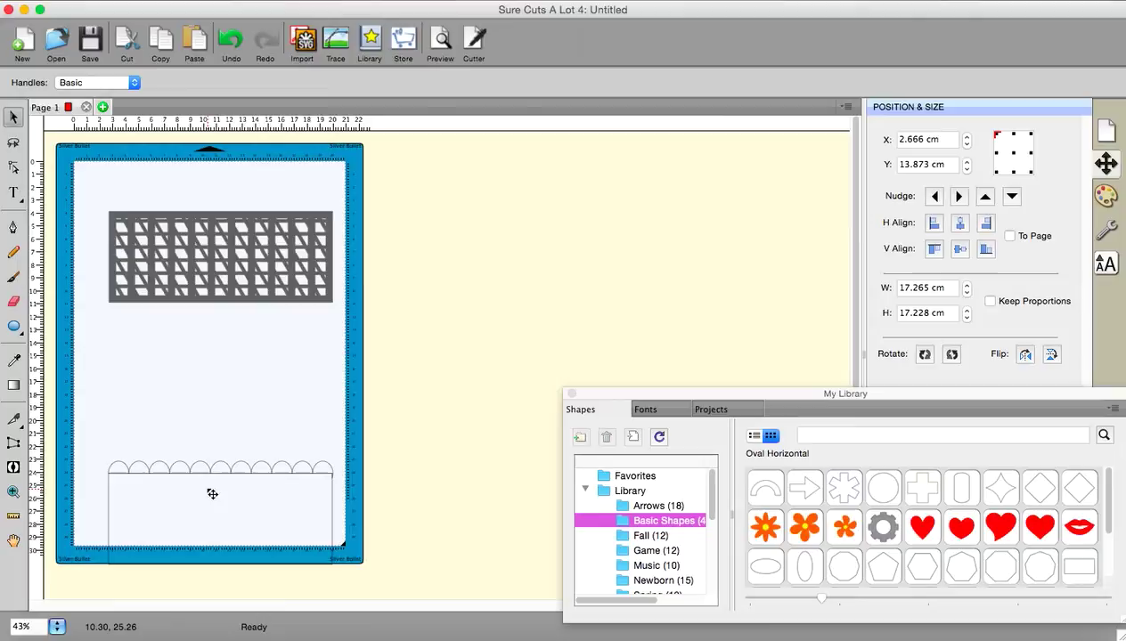
# Move the scallop strip onto the grate's top edge, centre both horizontally, and union them
pyautogui.click(159, 467)
pyautogui.moveTo(159, 467); pyautogui.dragTo(159, 209)
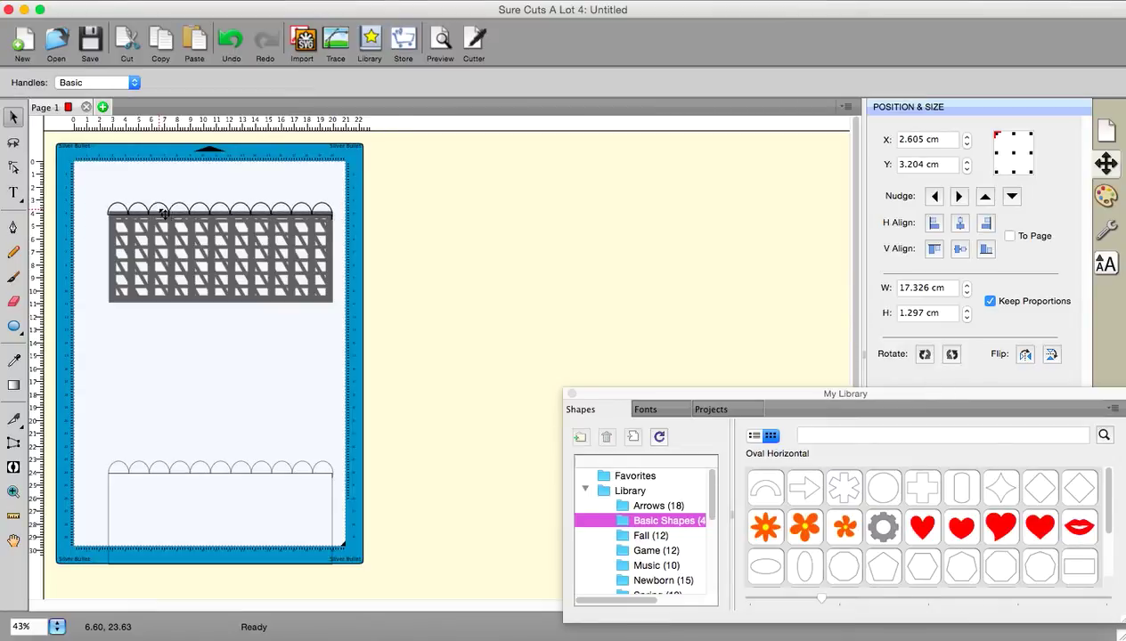
pyautogui.moveTo(73, 167); pyautogui.dragTo(373, 349)
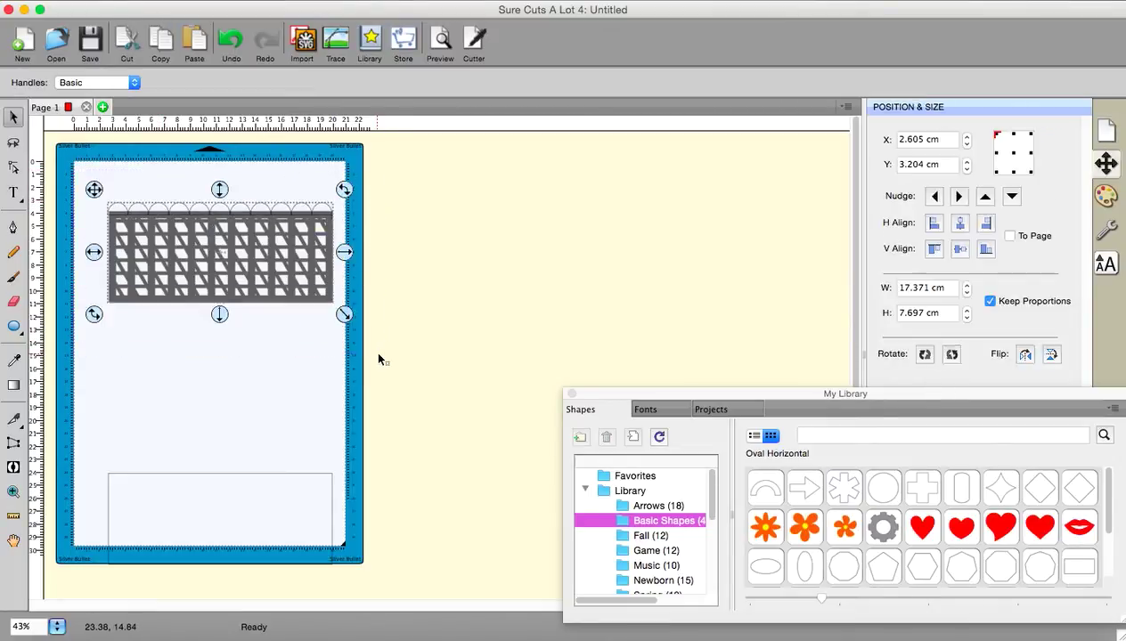
pyautogui.click(961, 224)
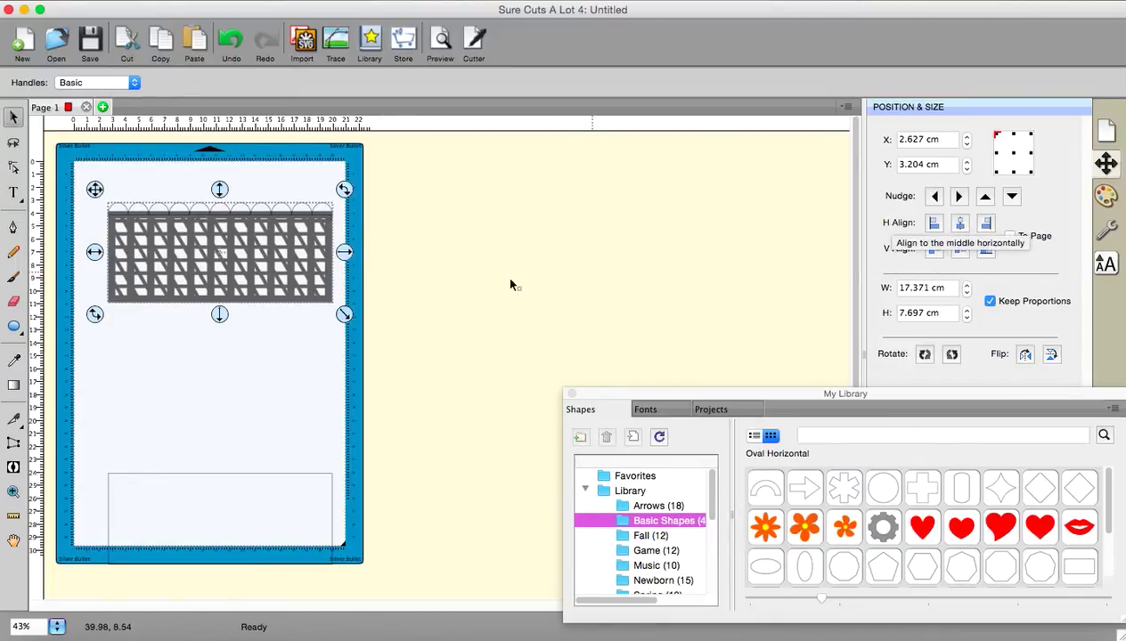
pyautogui.click(282, 2)
pyautogui.click(287, 12)
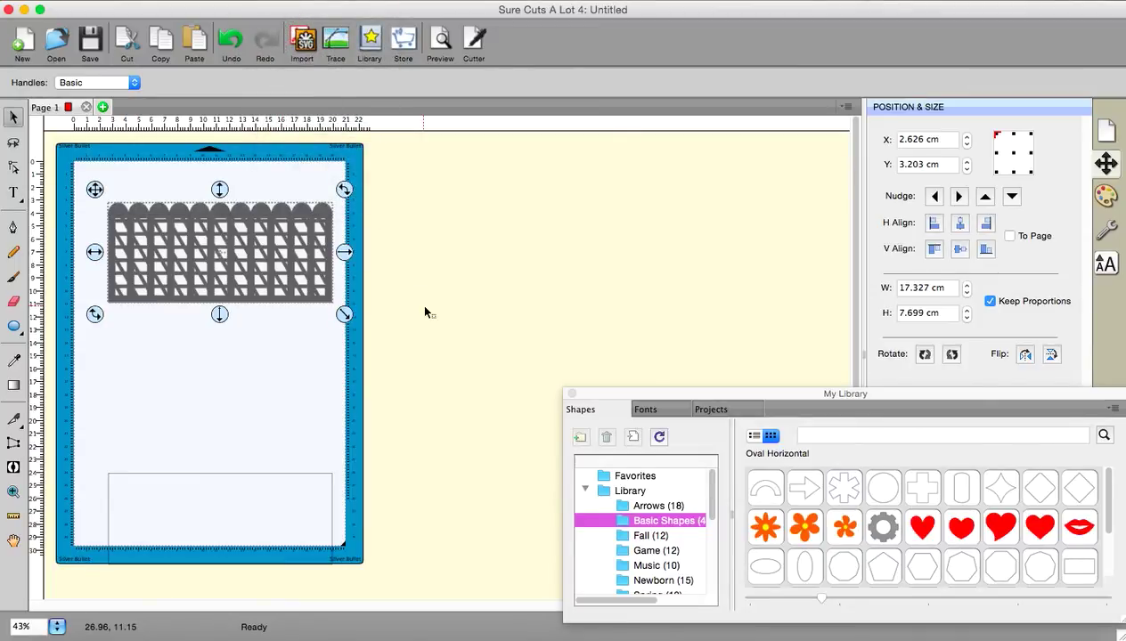
# Apply the Wrapper effect with the slant height reduced to 3.96 cm
pyautogui.click(406, 3)
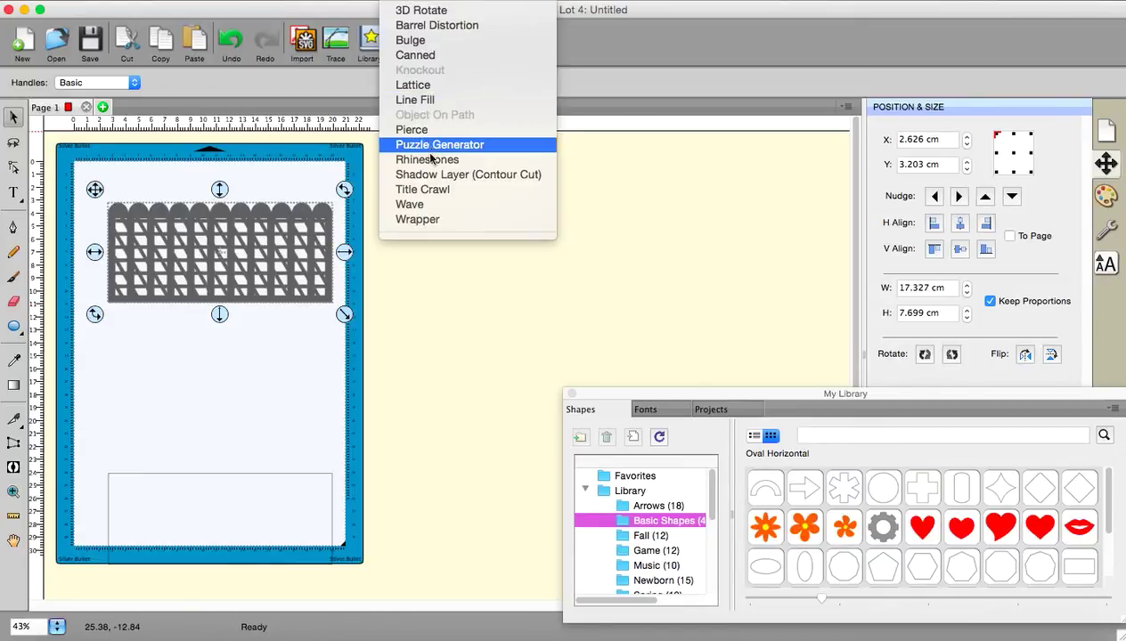
pyautogui.click(428, 220)
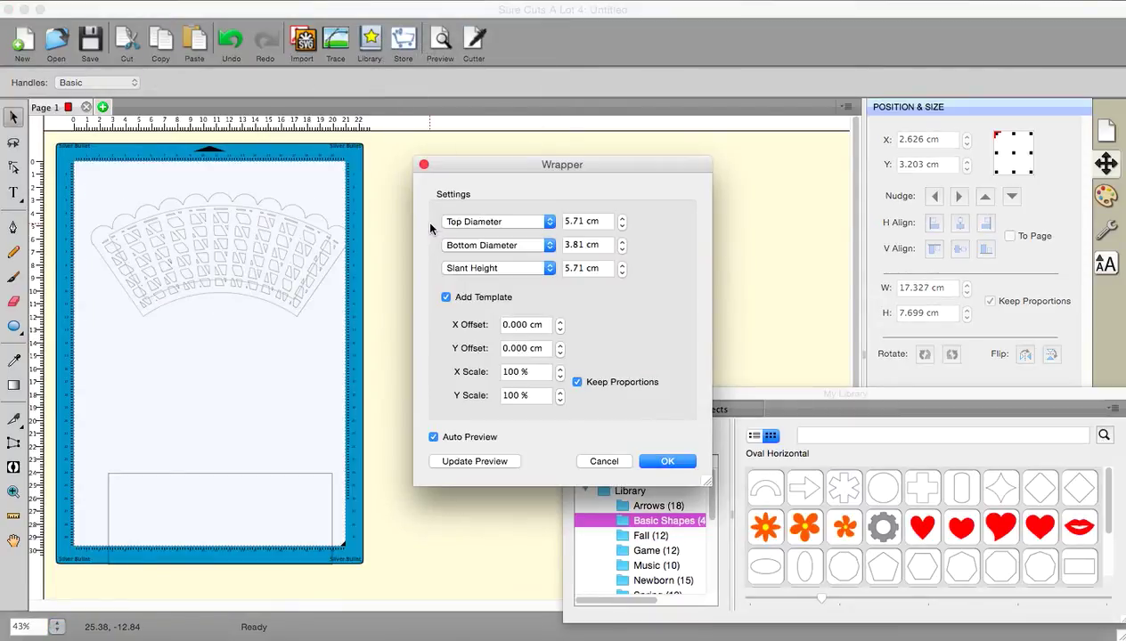
pyautogui.click(622, 274)
pyautogui.click(622, 273)
pyautogui.click(622, 272)
pyautogui.click(622, 273)
pyautogui.click(622, 274)
pyautogui.click(622, 274)
pyautogui.click(622, 273)
pyautogui.click(622, 263)
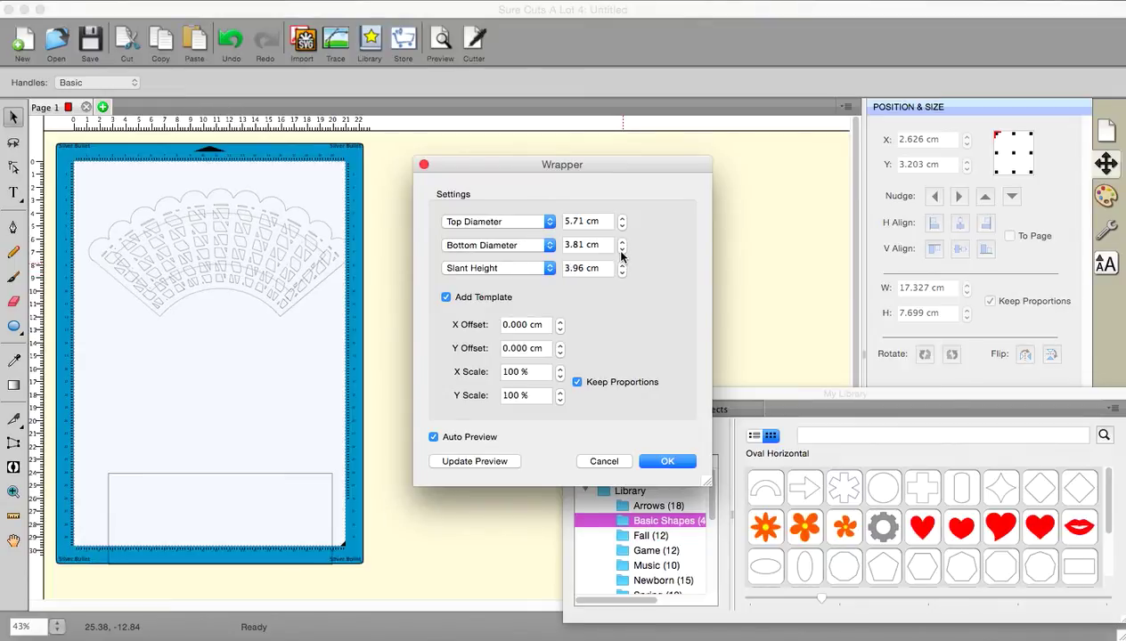
# Narrow the bottom diameter to about 2 cm and confirm the Wrapper warp
pyautogui.click(622, 250)
pyautogui.click(621, 250)
pyautogui.click(622, 250)
pyautogui.click(622, 250)
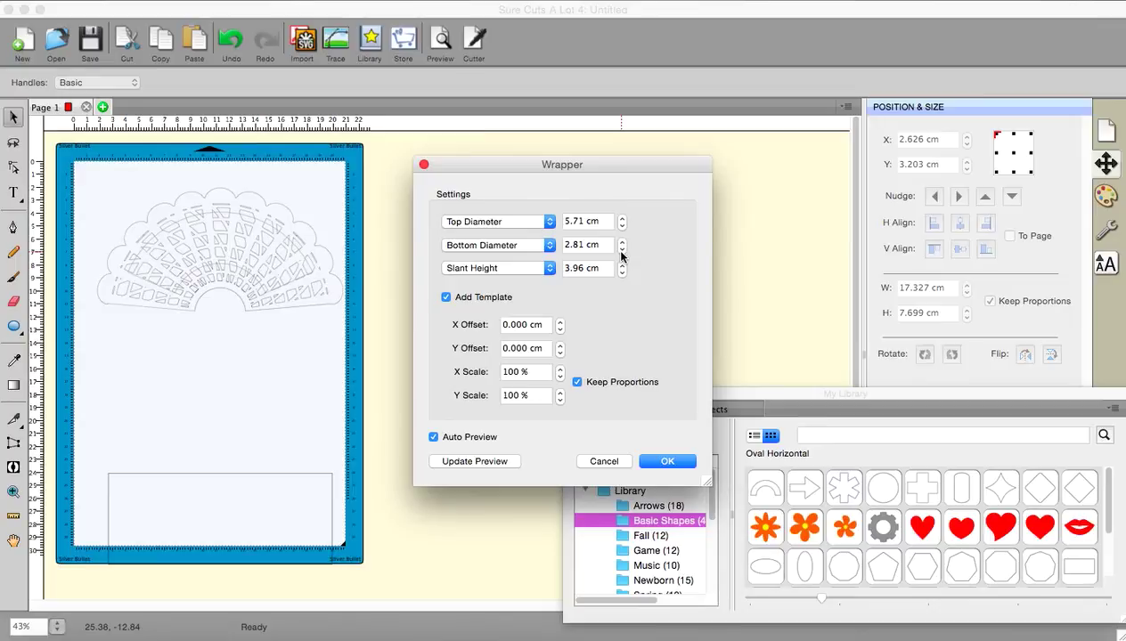
pyautogui.click(622, 251)
pyautogui.click(622, 250)
pyautogui.click(622, 250)
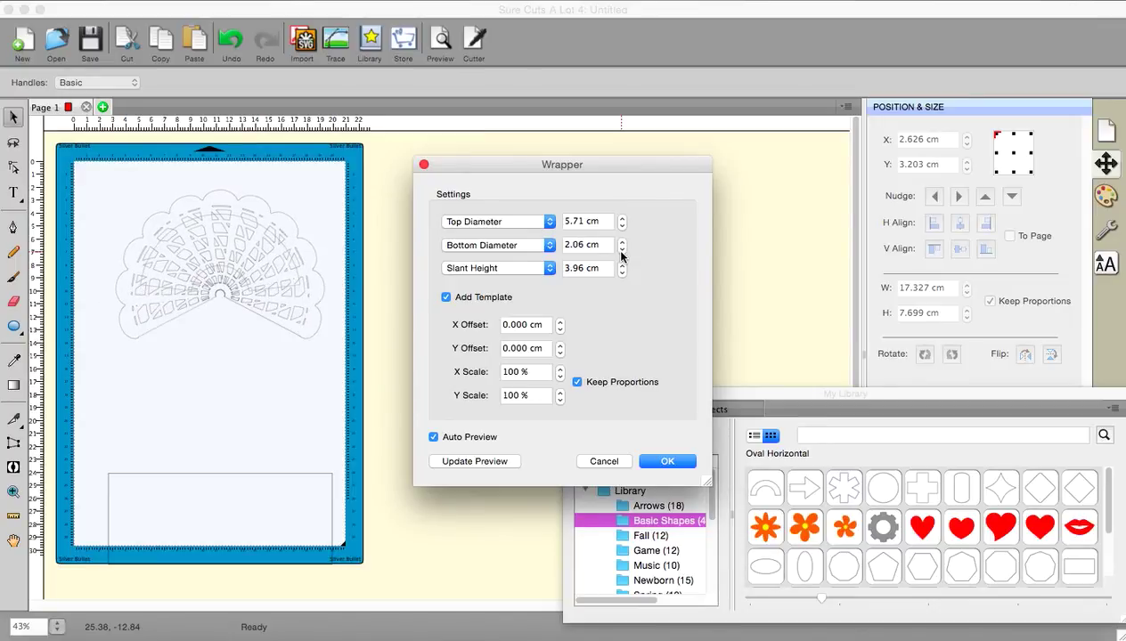
pyautogui.click(669, 462)
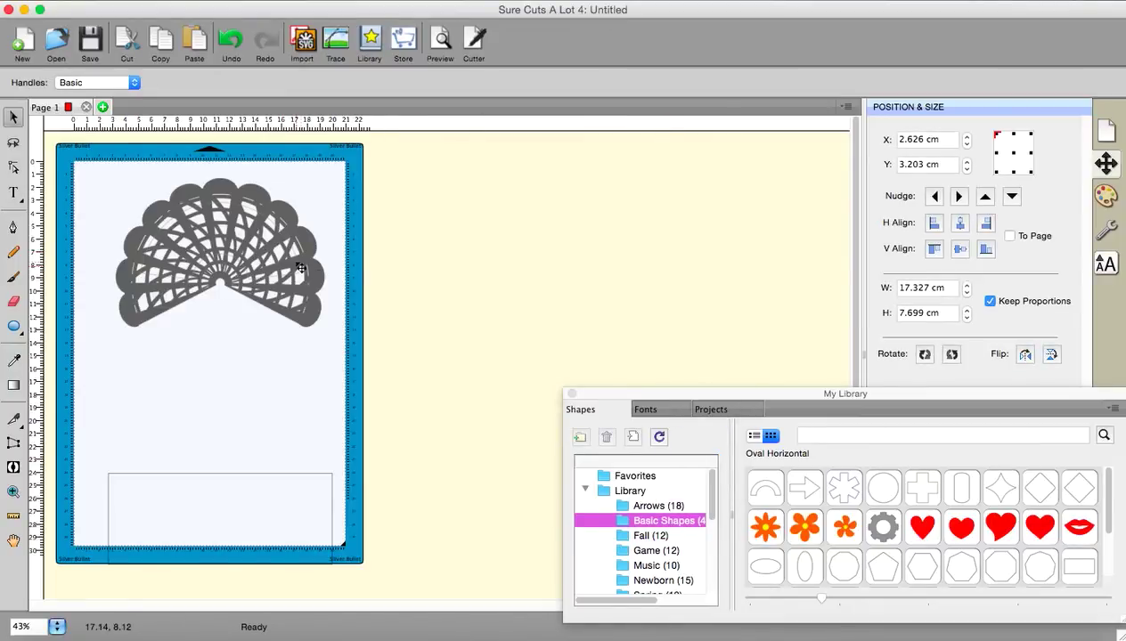
# Drag the 16.091 × 11.459 cm fan shape into the empty space right of the mat
pyautogui.moveTo(322, 271); pyautogui.dragTo(604, 273)
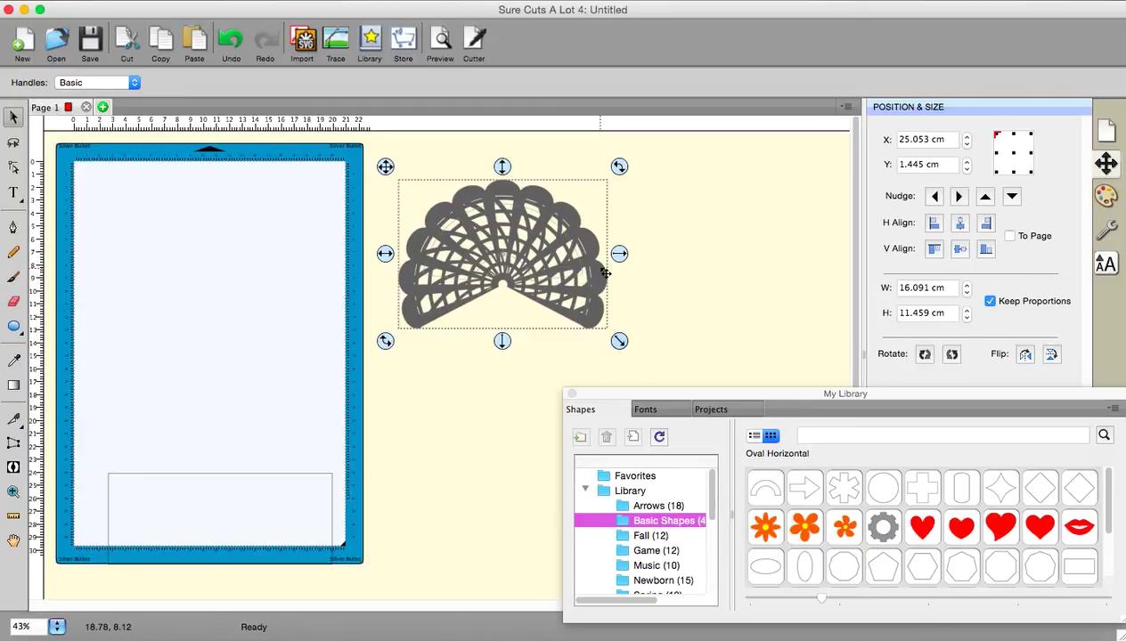
pyautogui.click(417, 3)
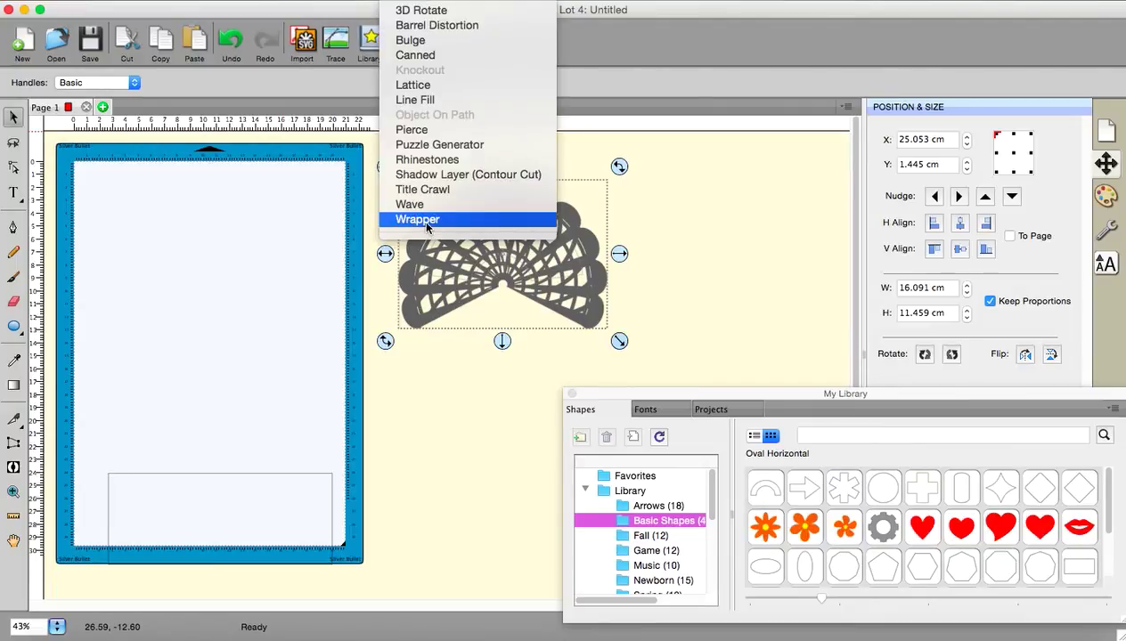
pyautogui.click(674, 274)
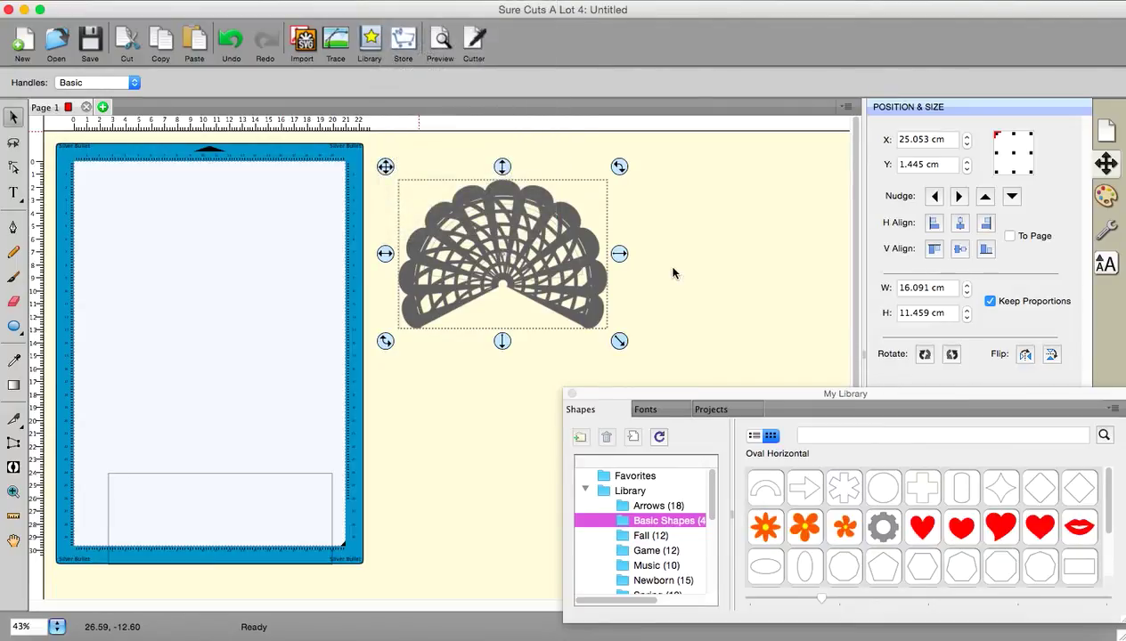